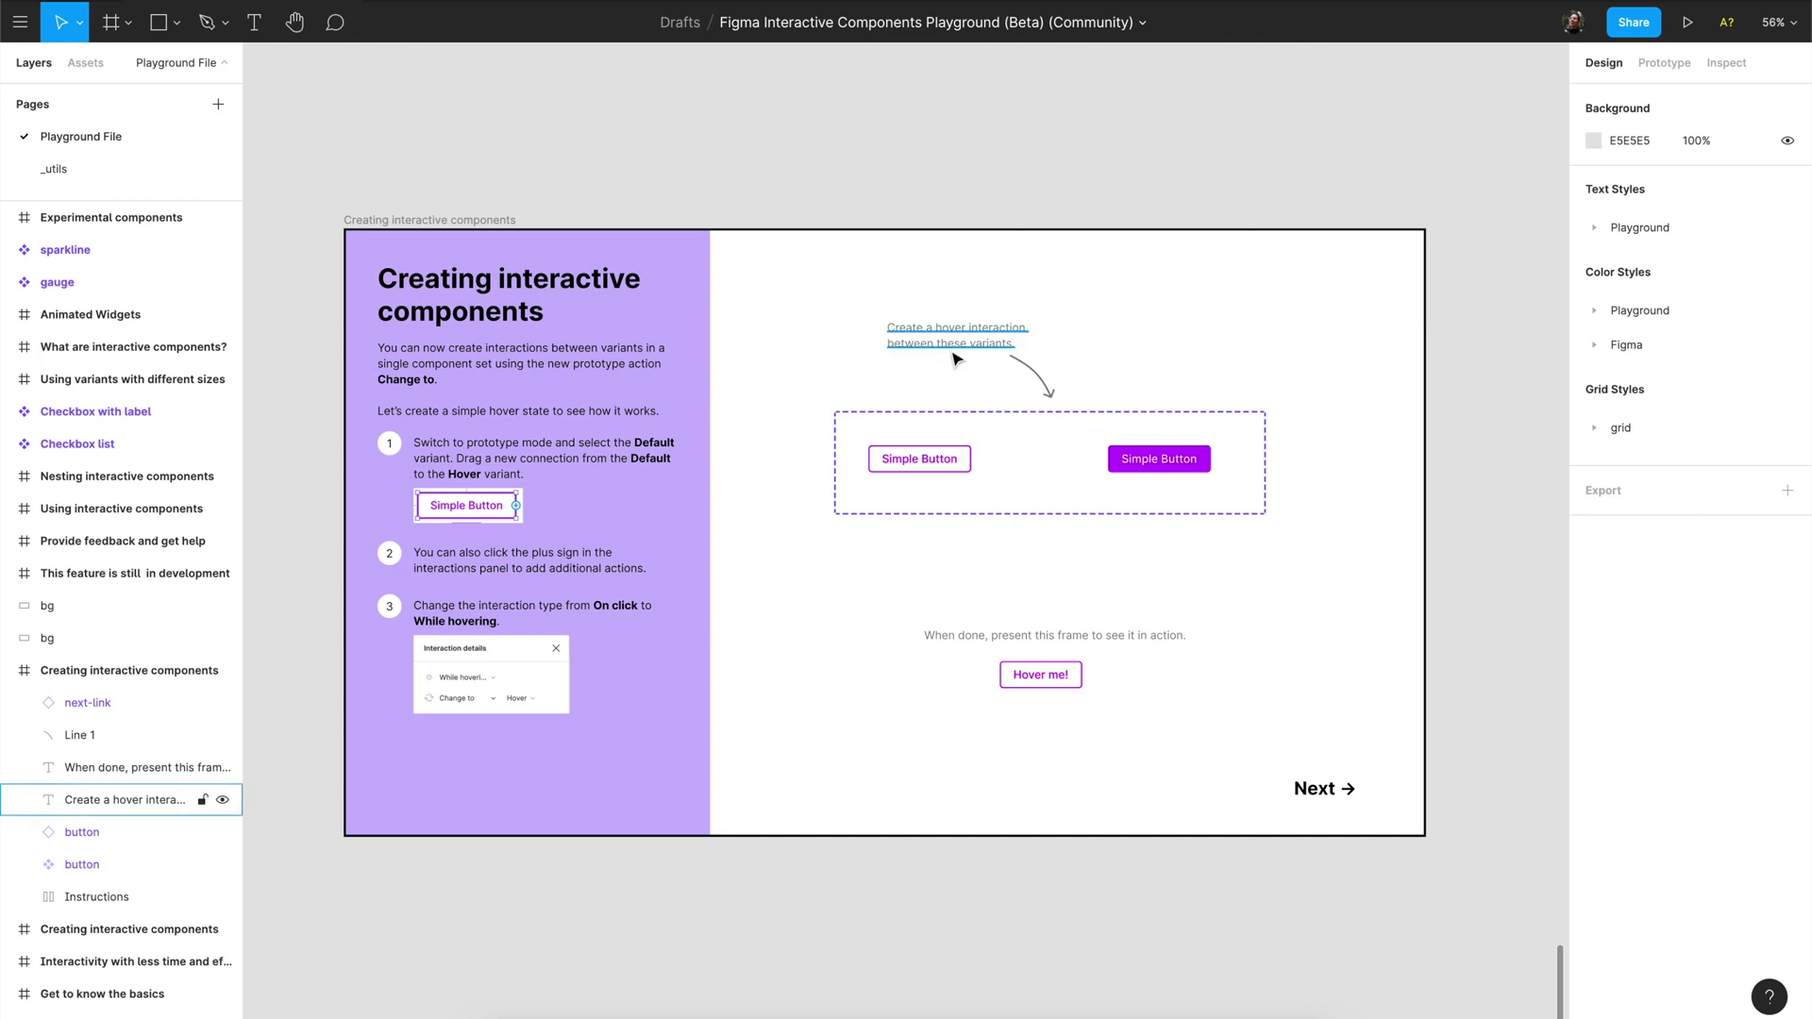
Step: Connect the Default Simple Button variant to the Hover variant with a Change to interaction
double_click(937, 464)
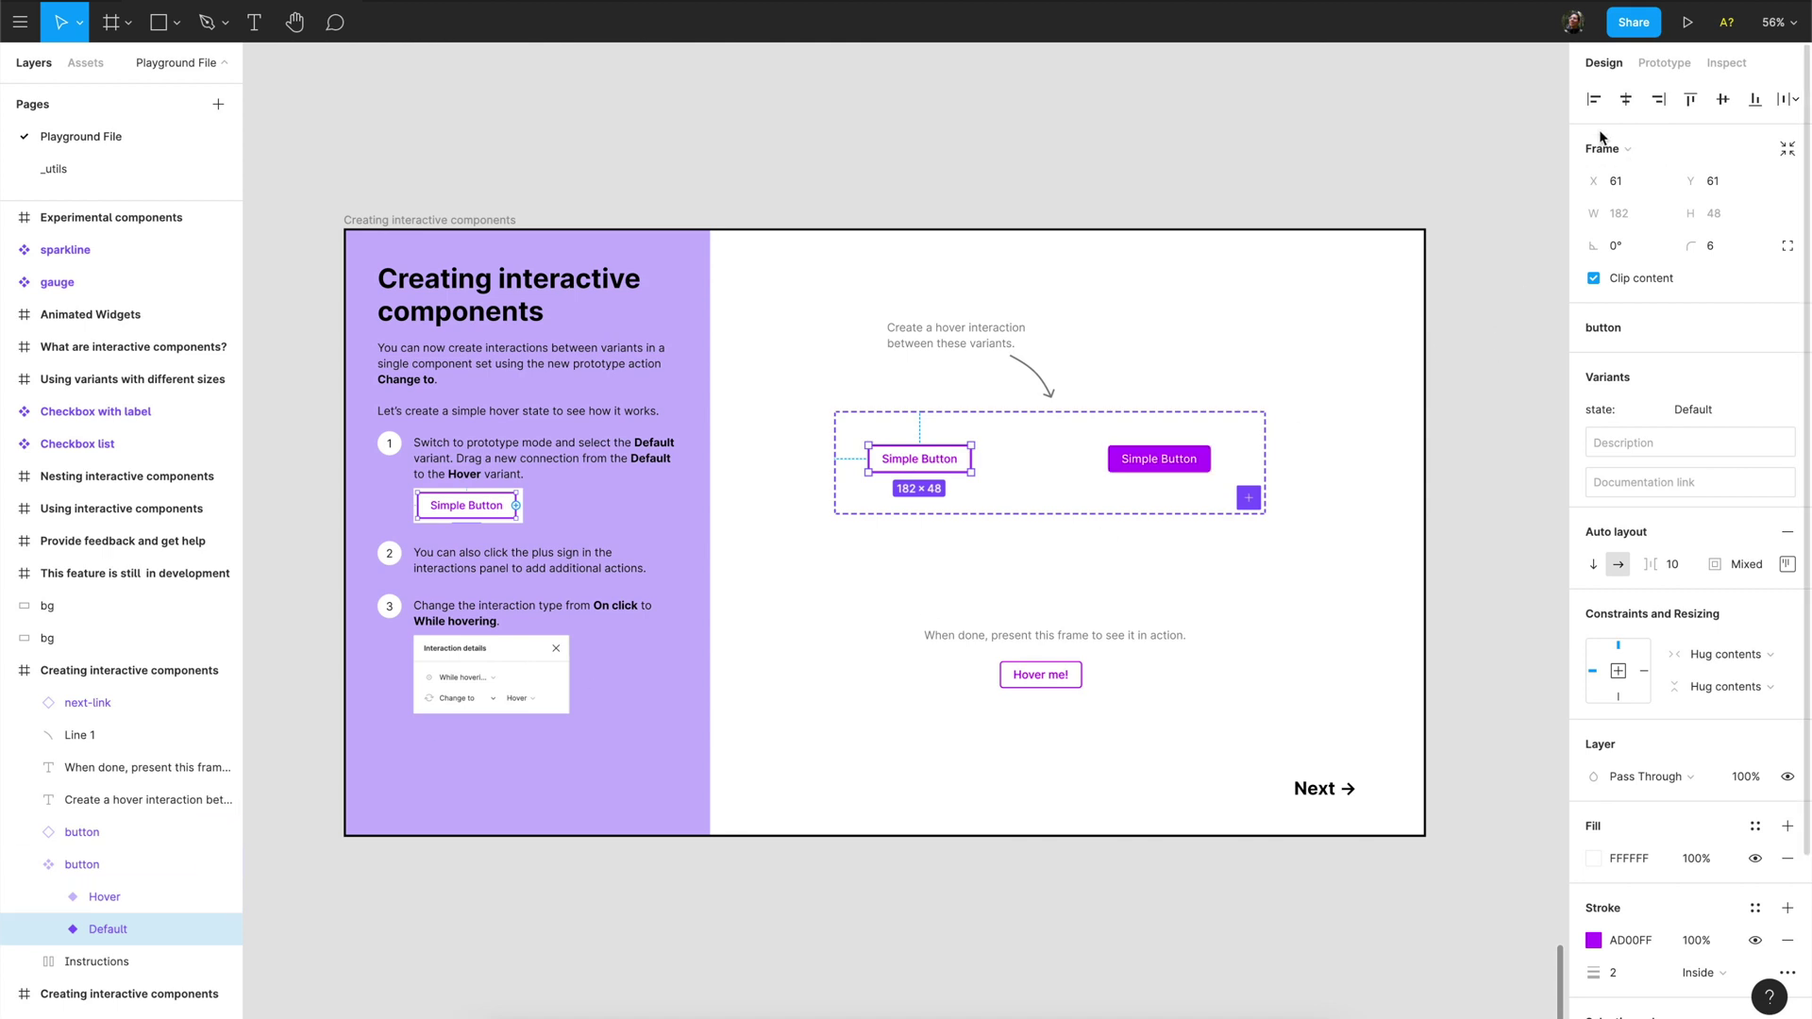
click(1663, 66)
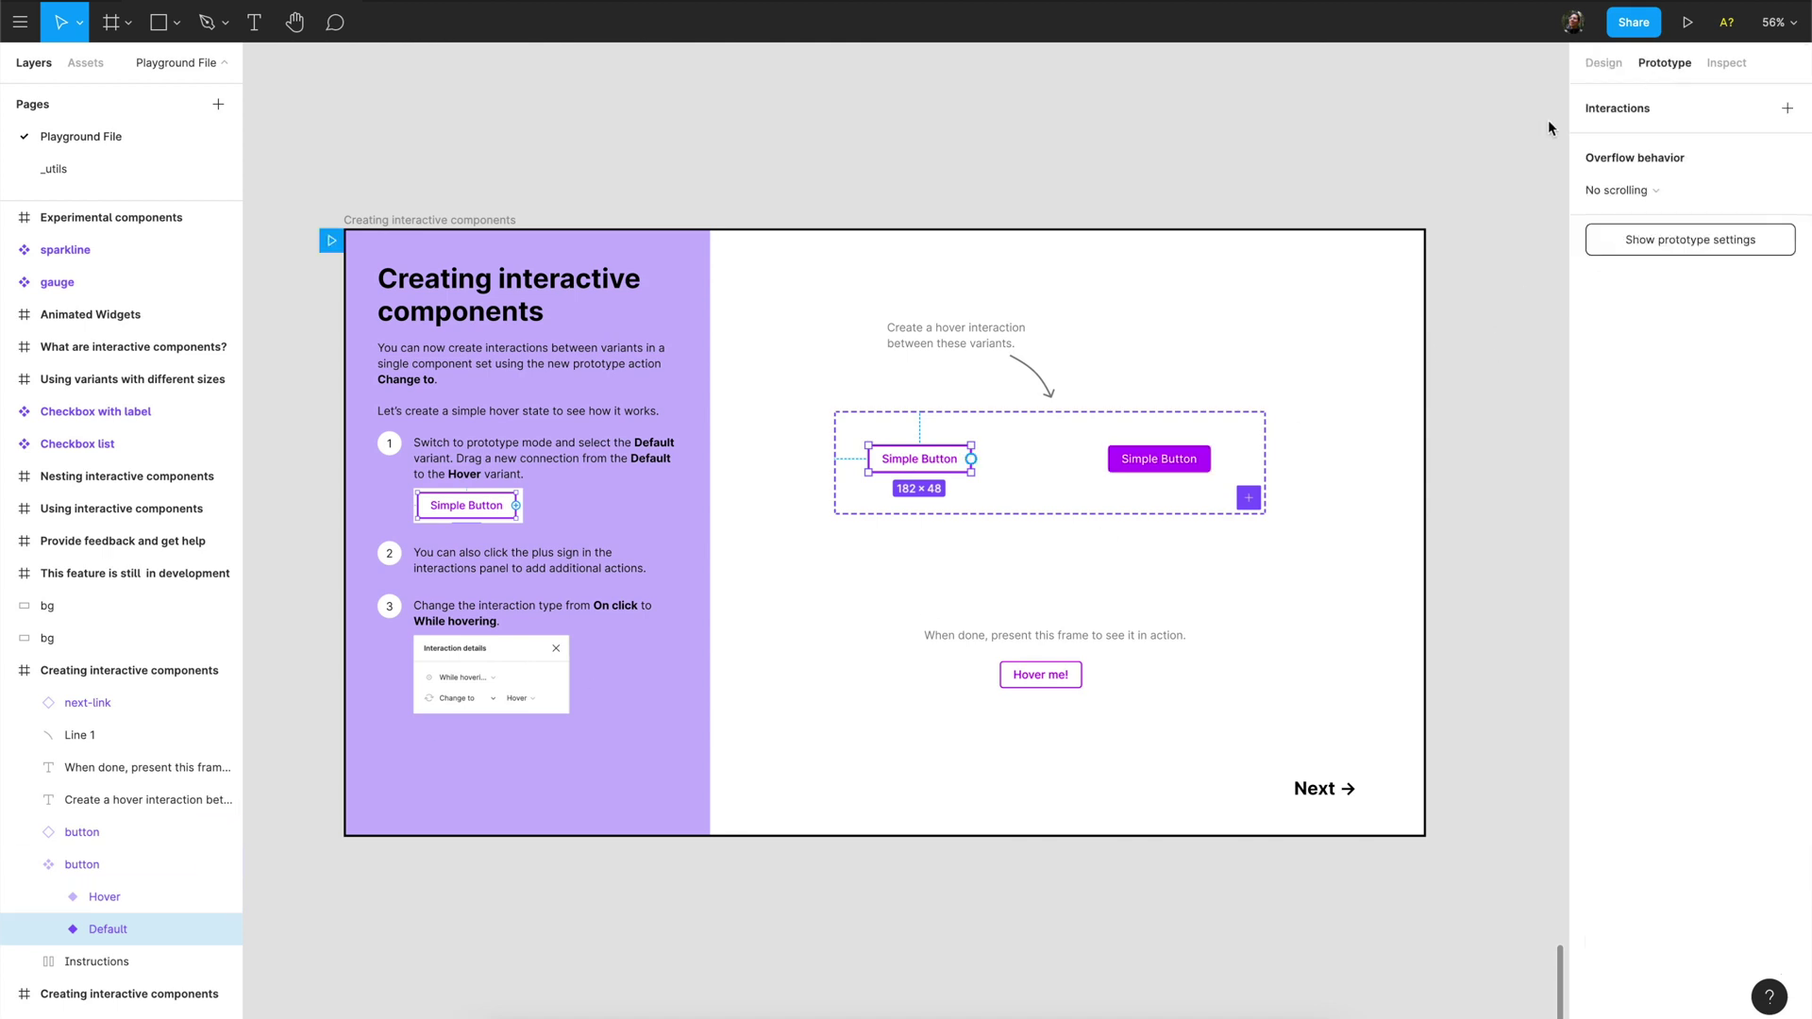
drag(972, 459, 1130, 460)
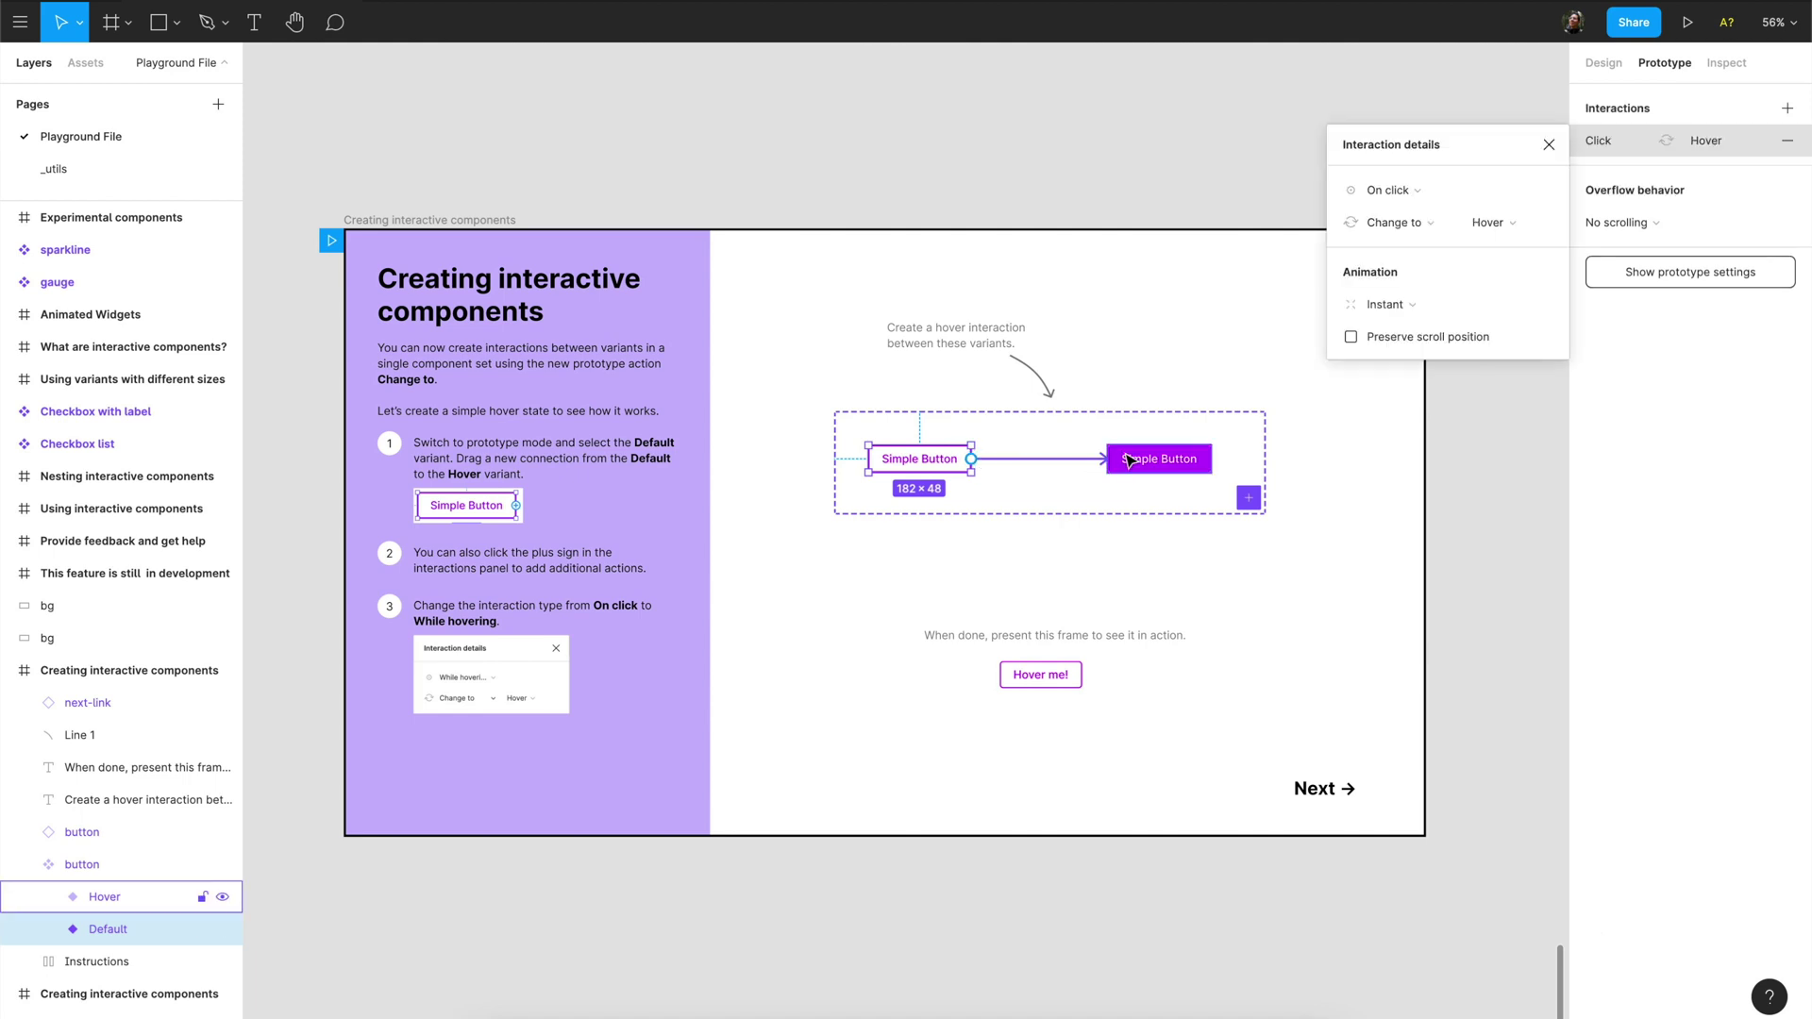
Step: Change the Default-to-Hover interaction trigger from On click to While hovering
click(1418, 194)
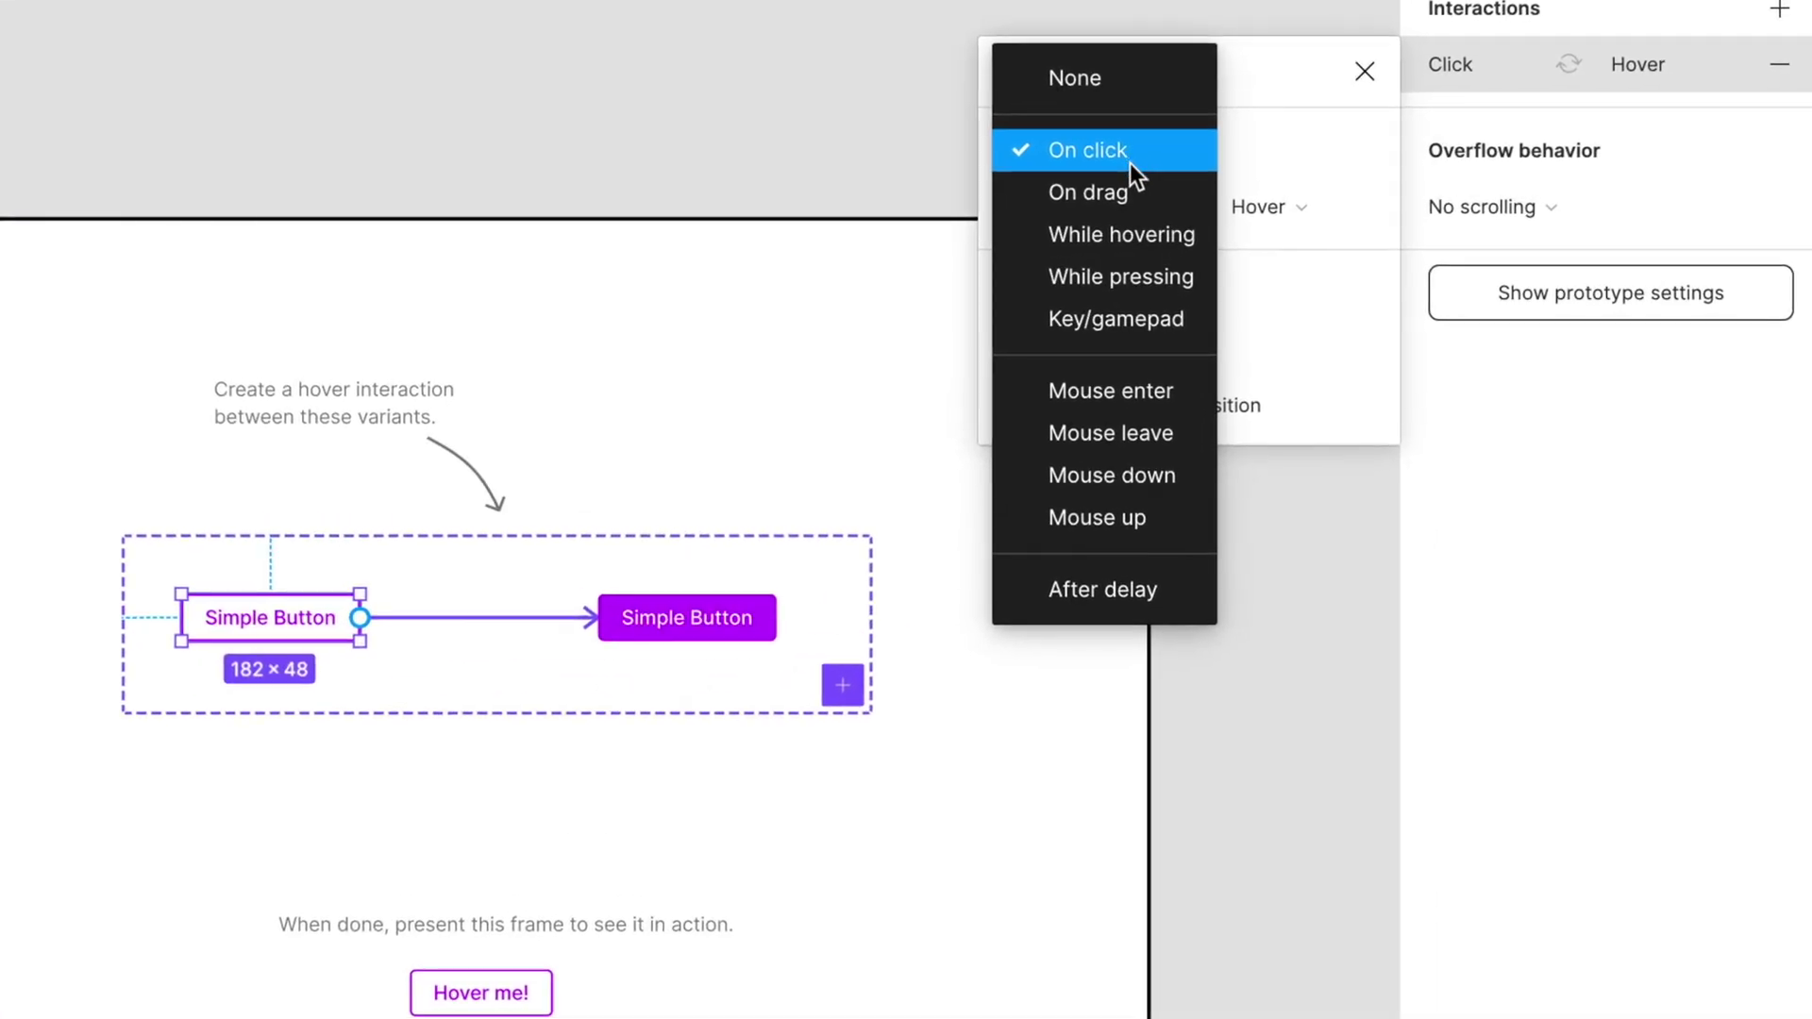
click(1135, 235)
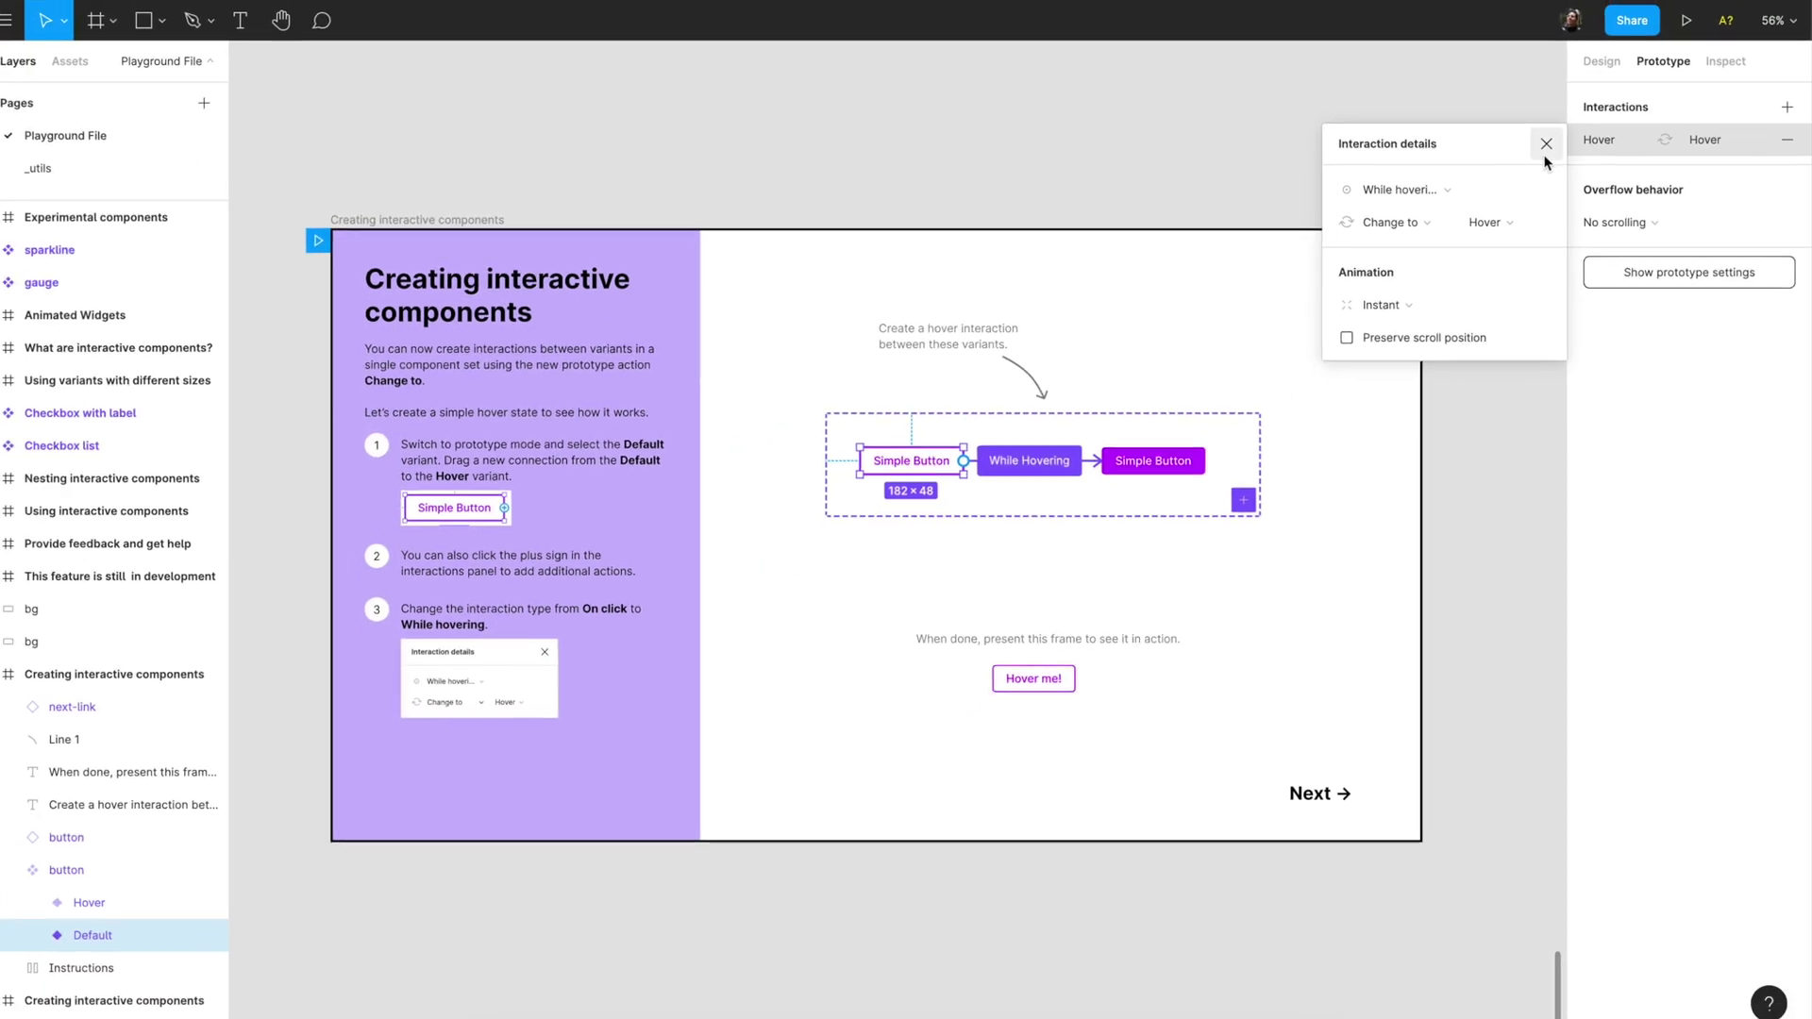
click(1492, 122)
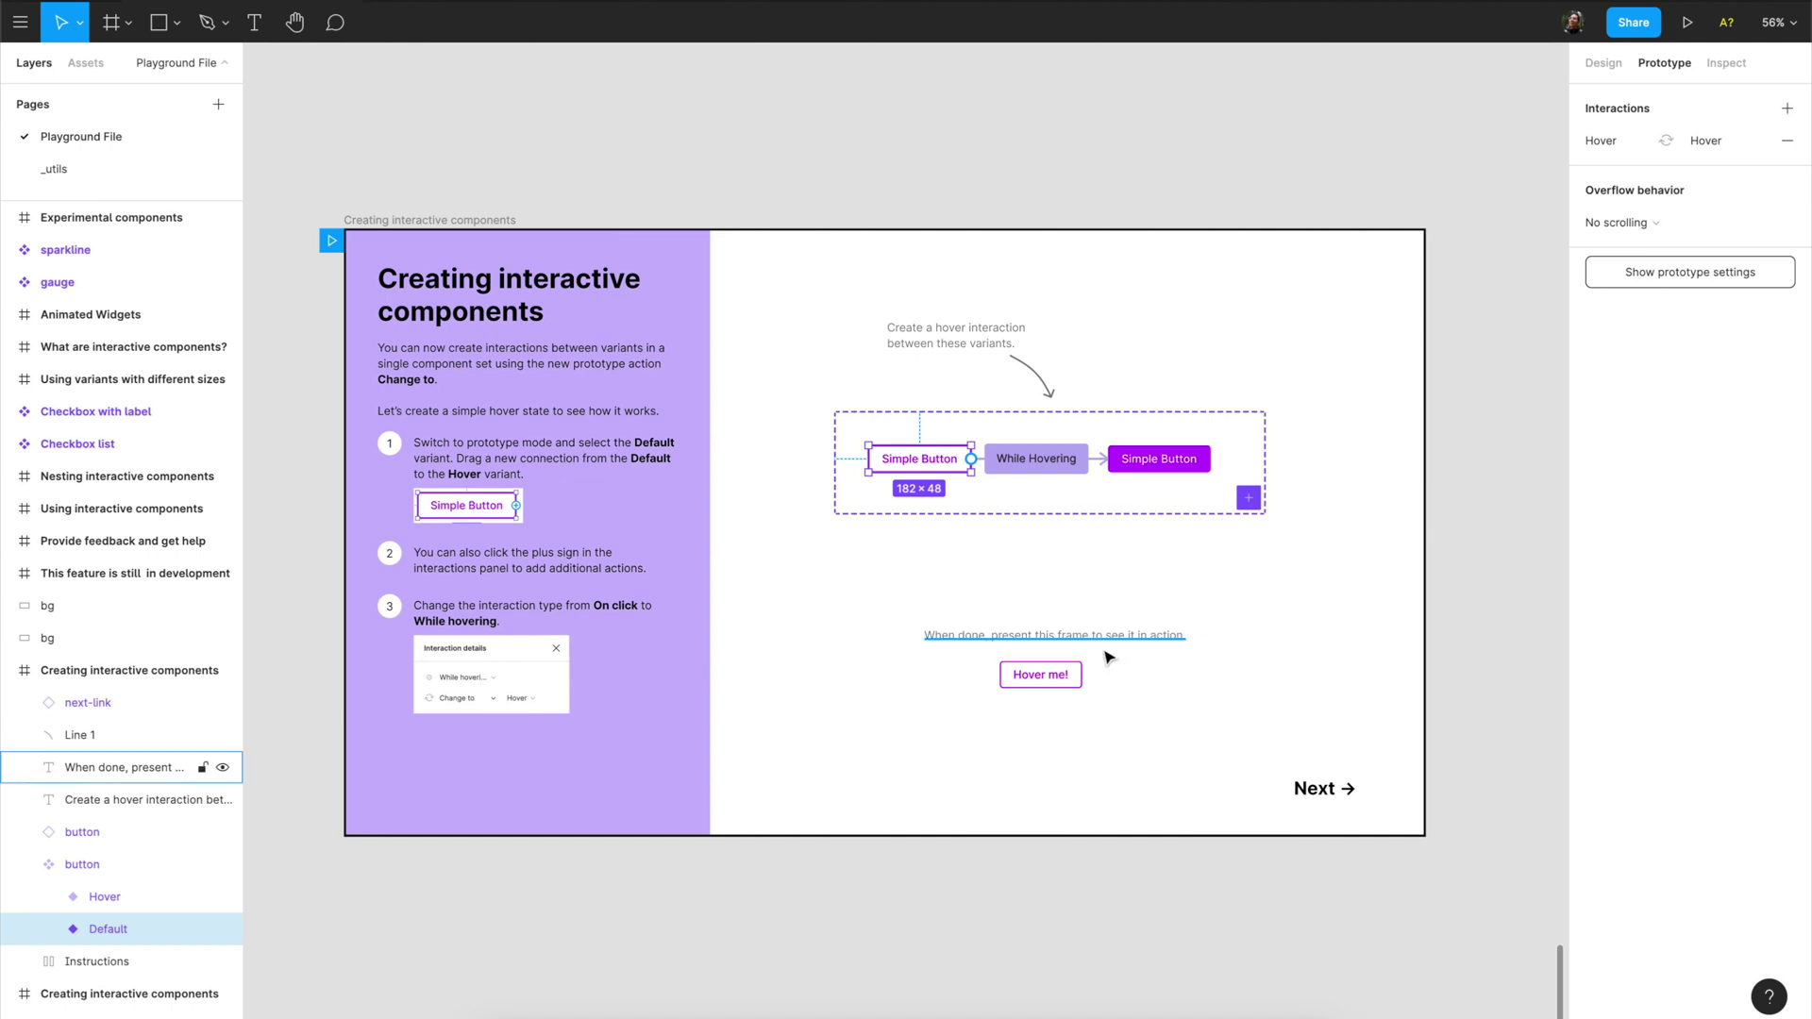
Step: Select the Hover me! button instance to check its inherited hover interaction
click(1041, 676)
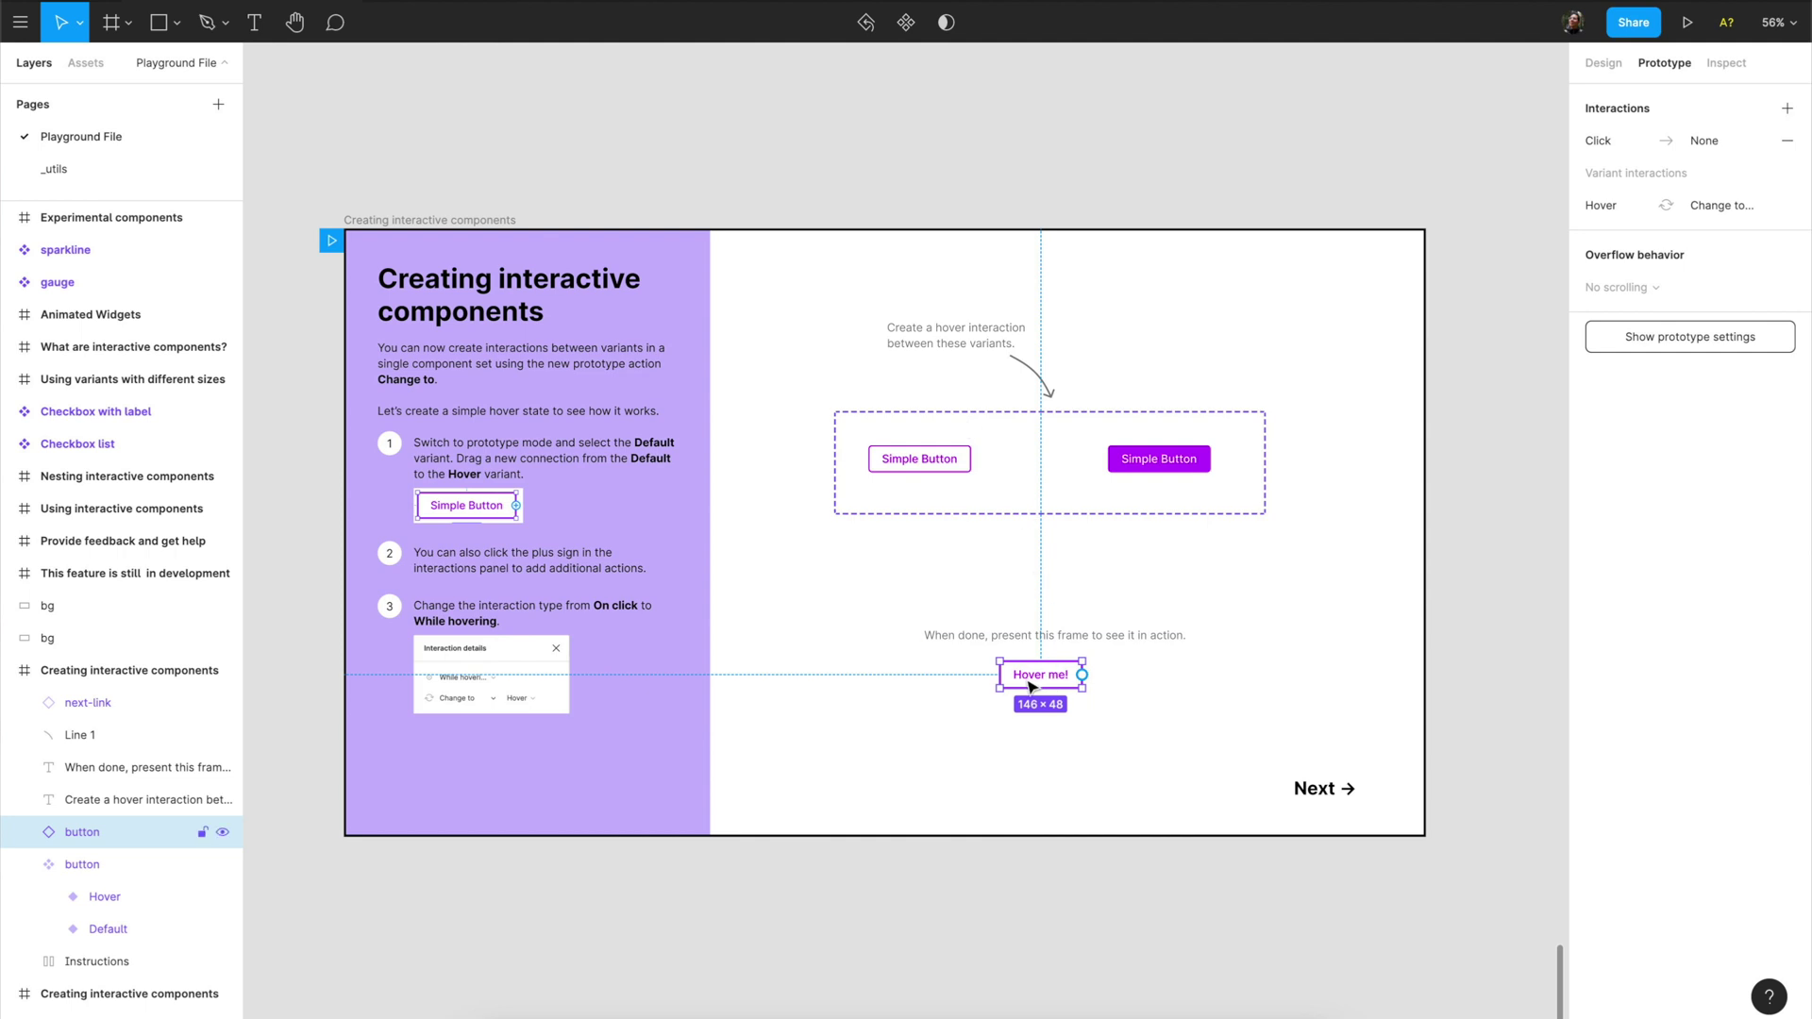
Step: Alt-drag two Hover me! button copies across the frame, then present the frame
drag(1036, 683, 1016, 759)
drag(1017, 759, 1279, 680)
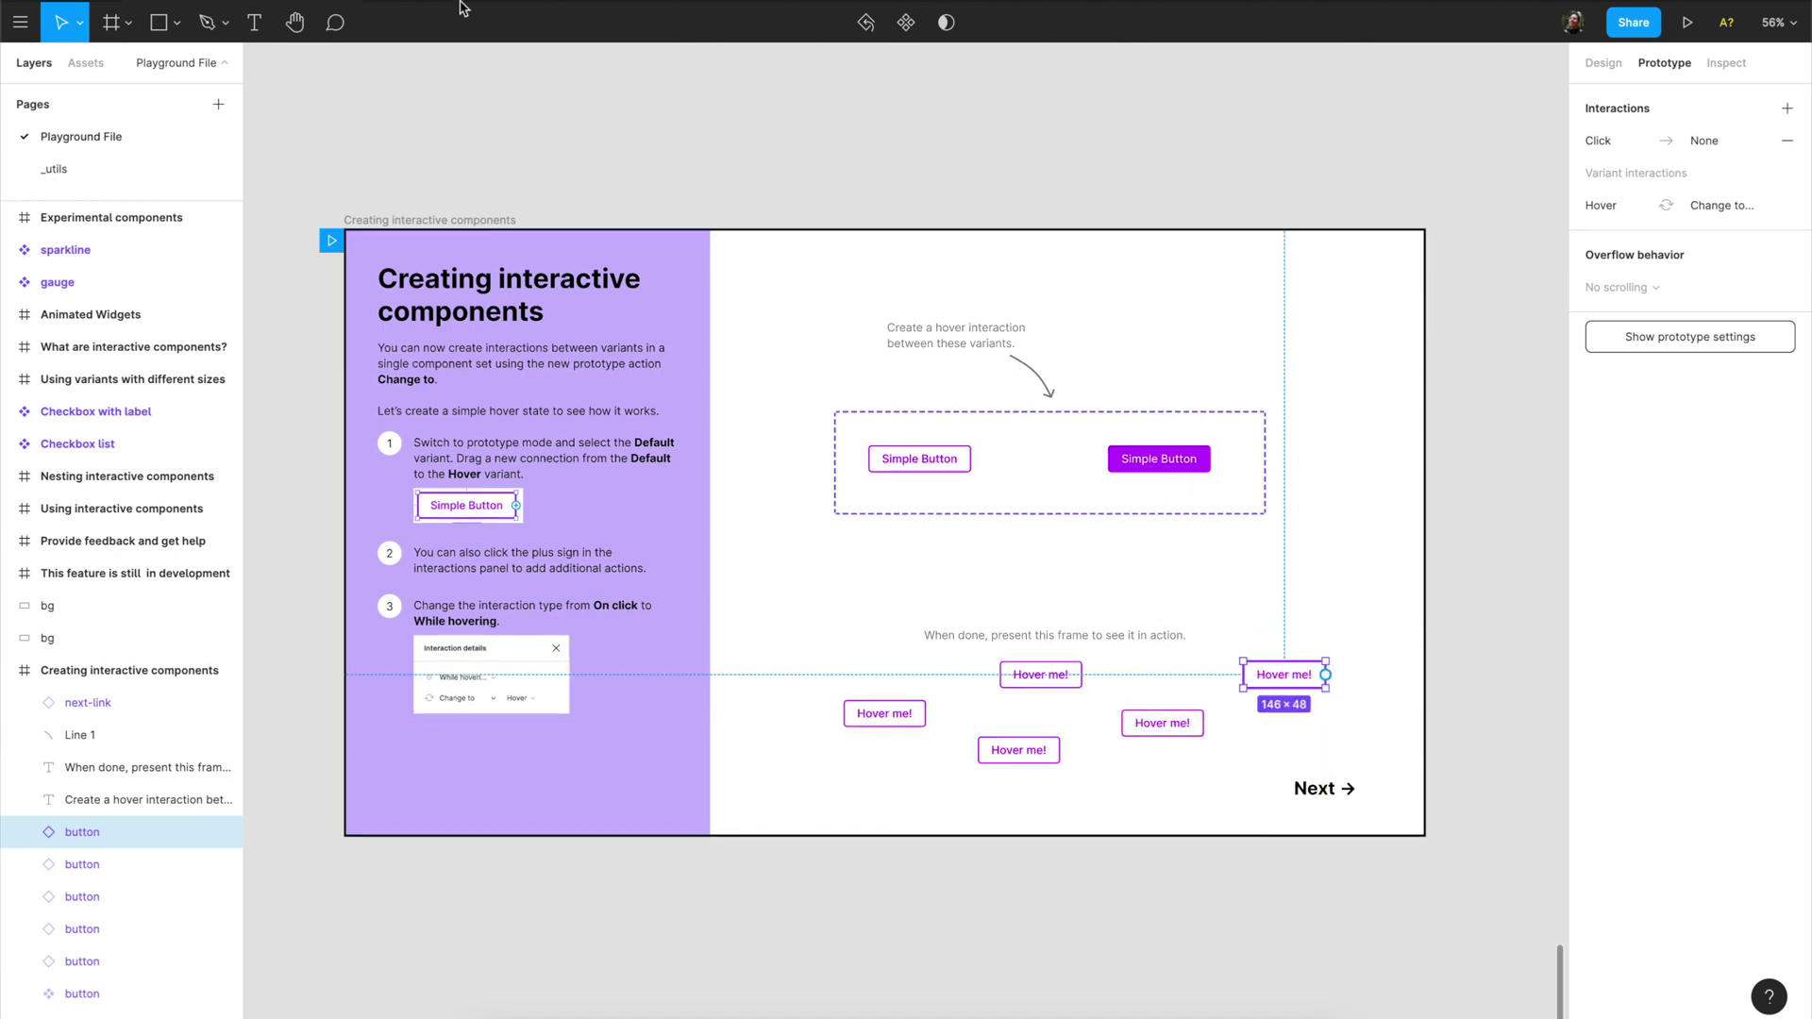
key(super+alt+Return)
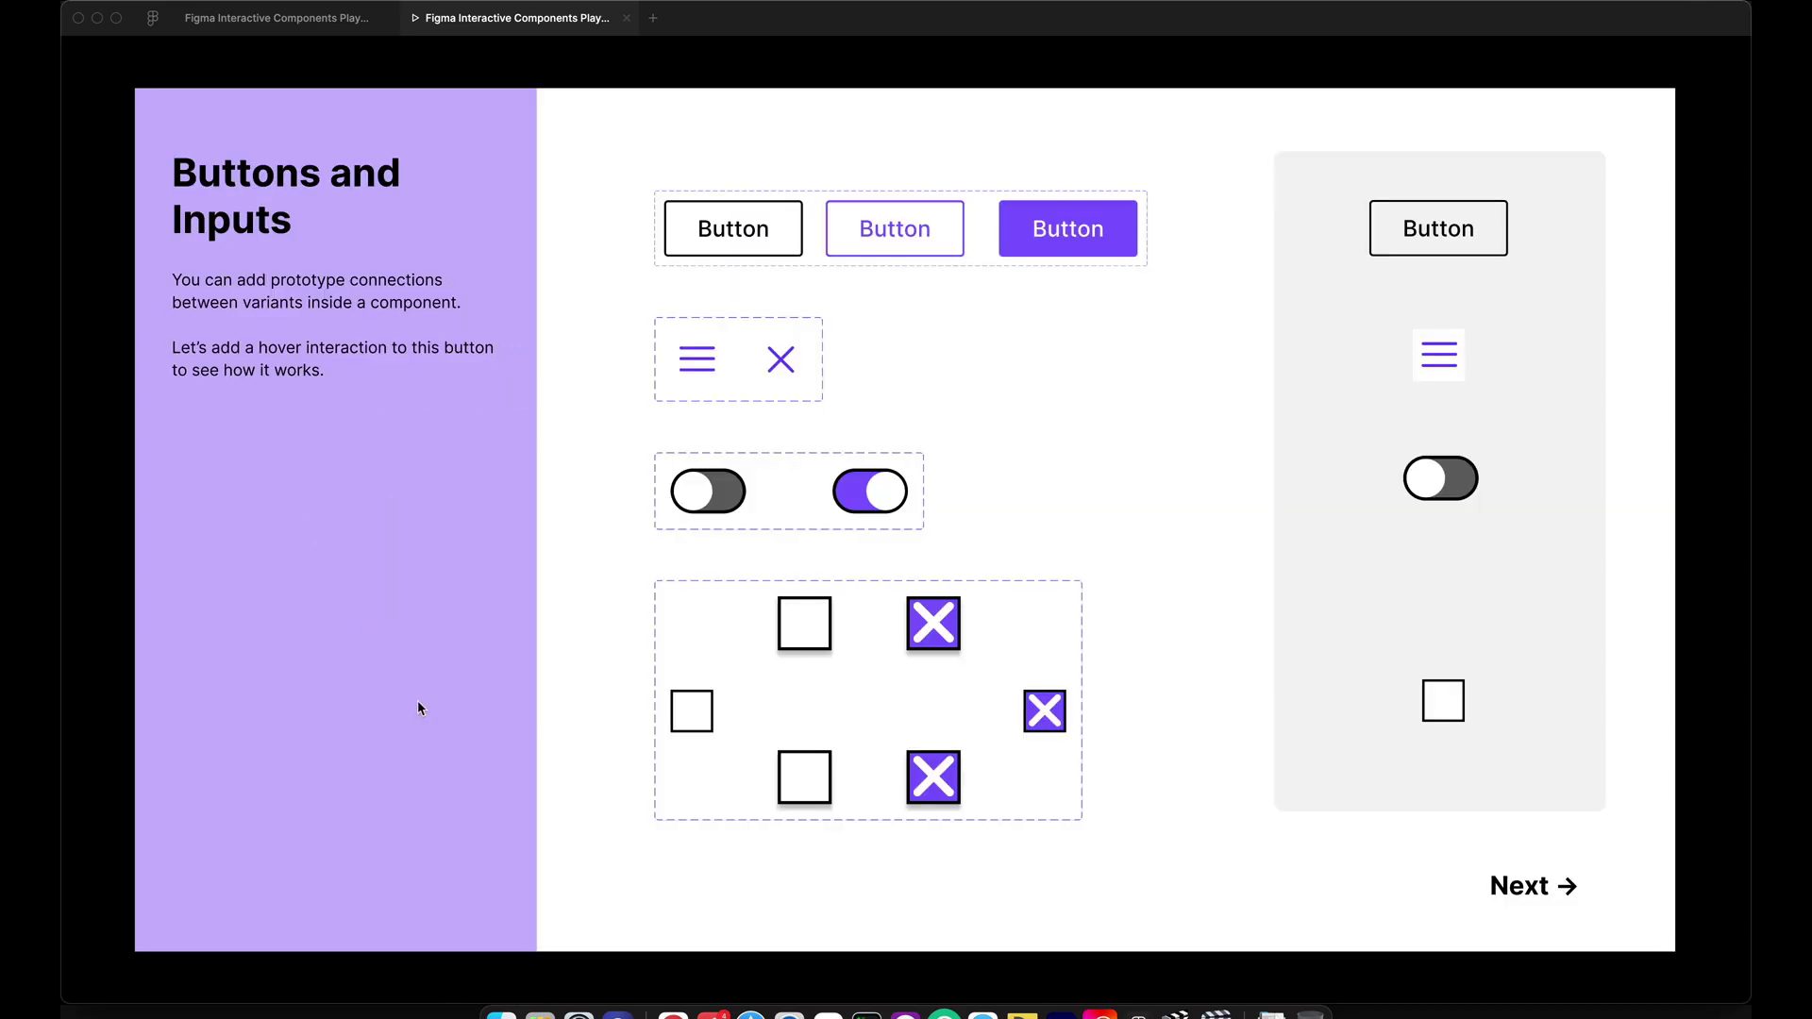
Step: Try the prototype's sample button, menu icon, toggle and checkbox by clicking each several times
click(1427, 227)
click(1442, 362)
click(1442, 362)
click(1441, 362)
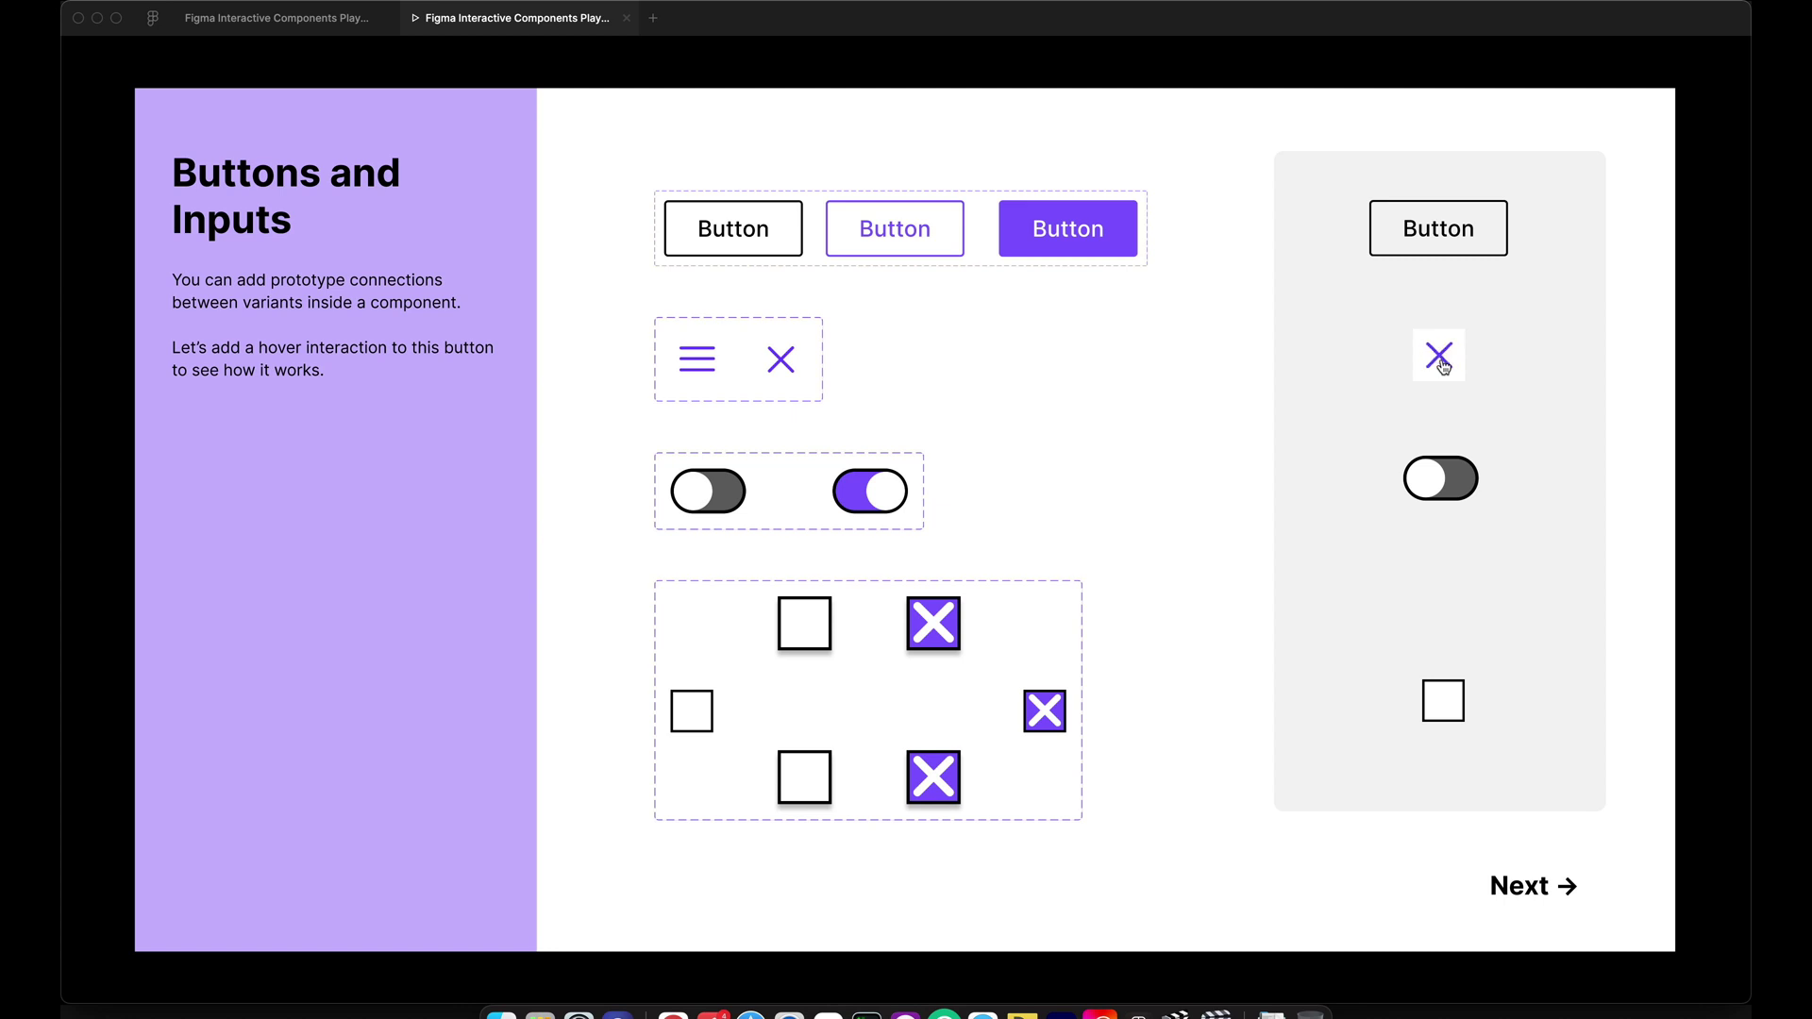
click(1441, 471)
click(1442, 475)
click(1441, 475)
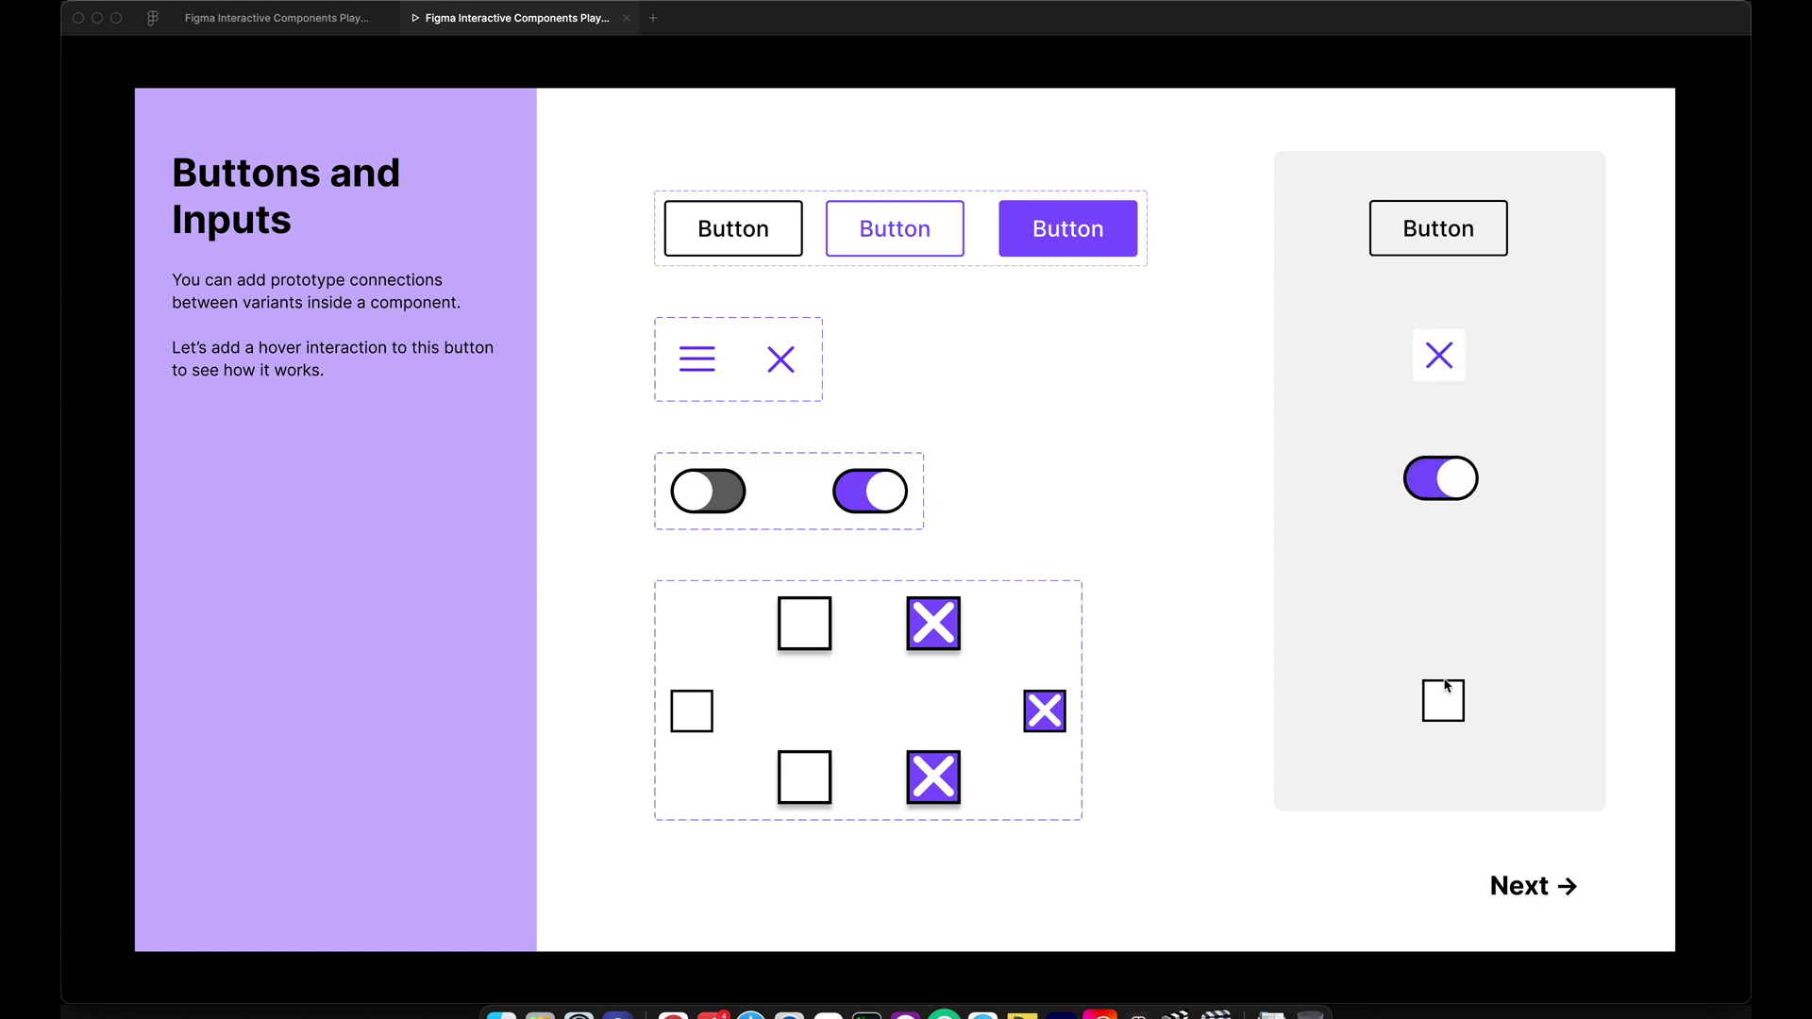
click(1445, 703)
click(1448, 709)
click(1448, 709)
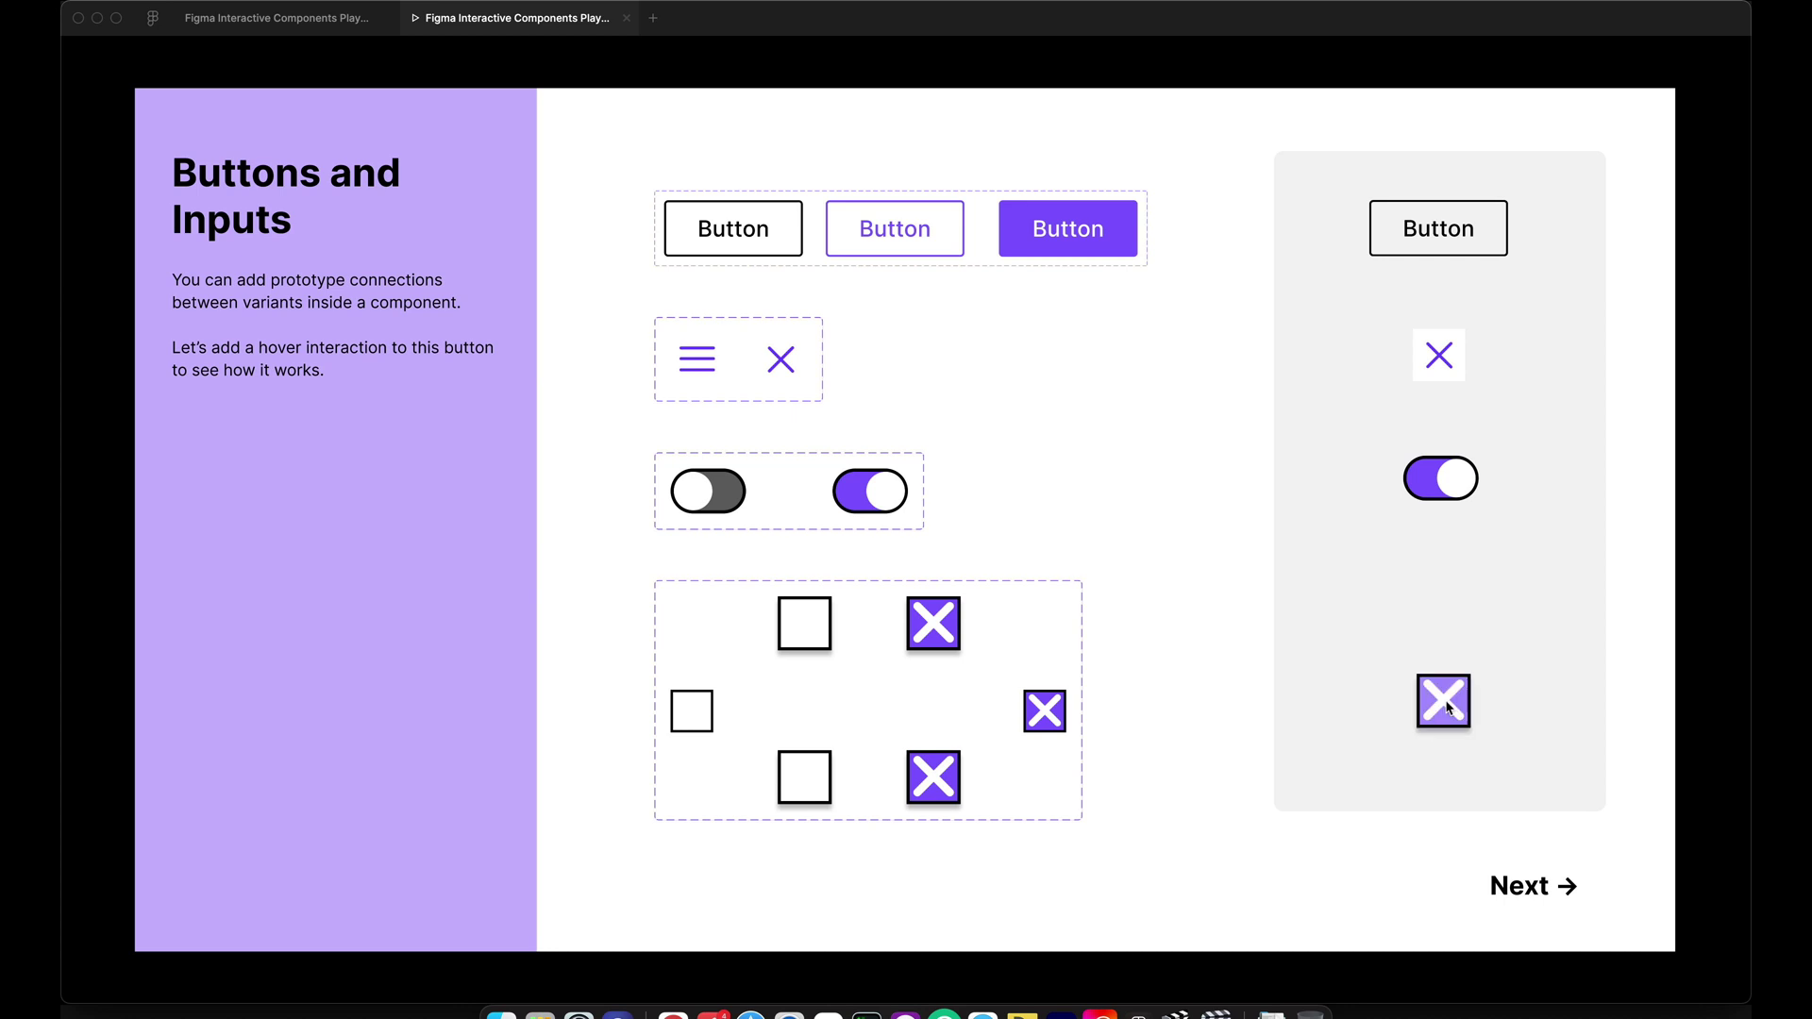
click(1448, 709)
Step: Advance past the Menus and Tooltips and Animated Widgets slides to Photo Carousel
click(1519, 886)
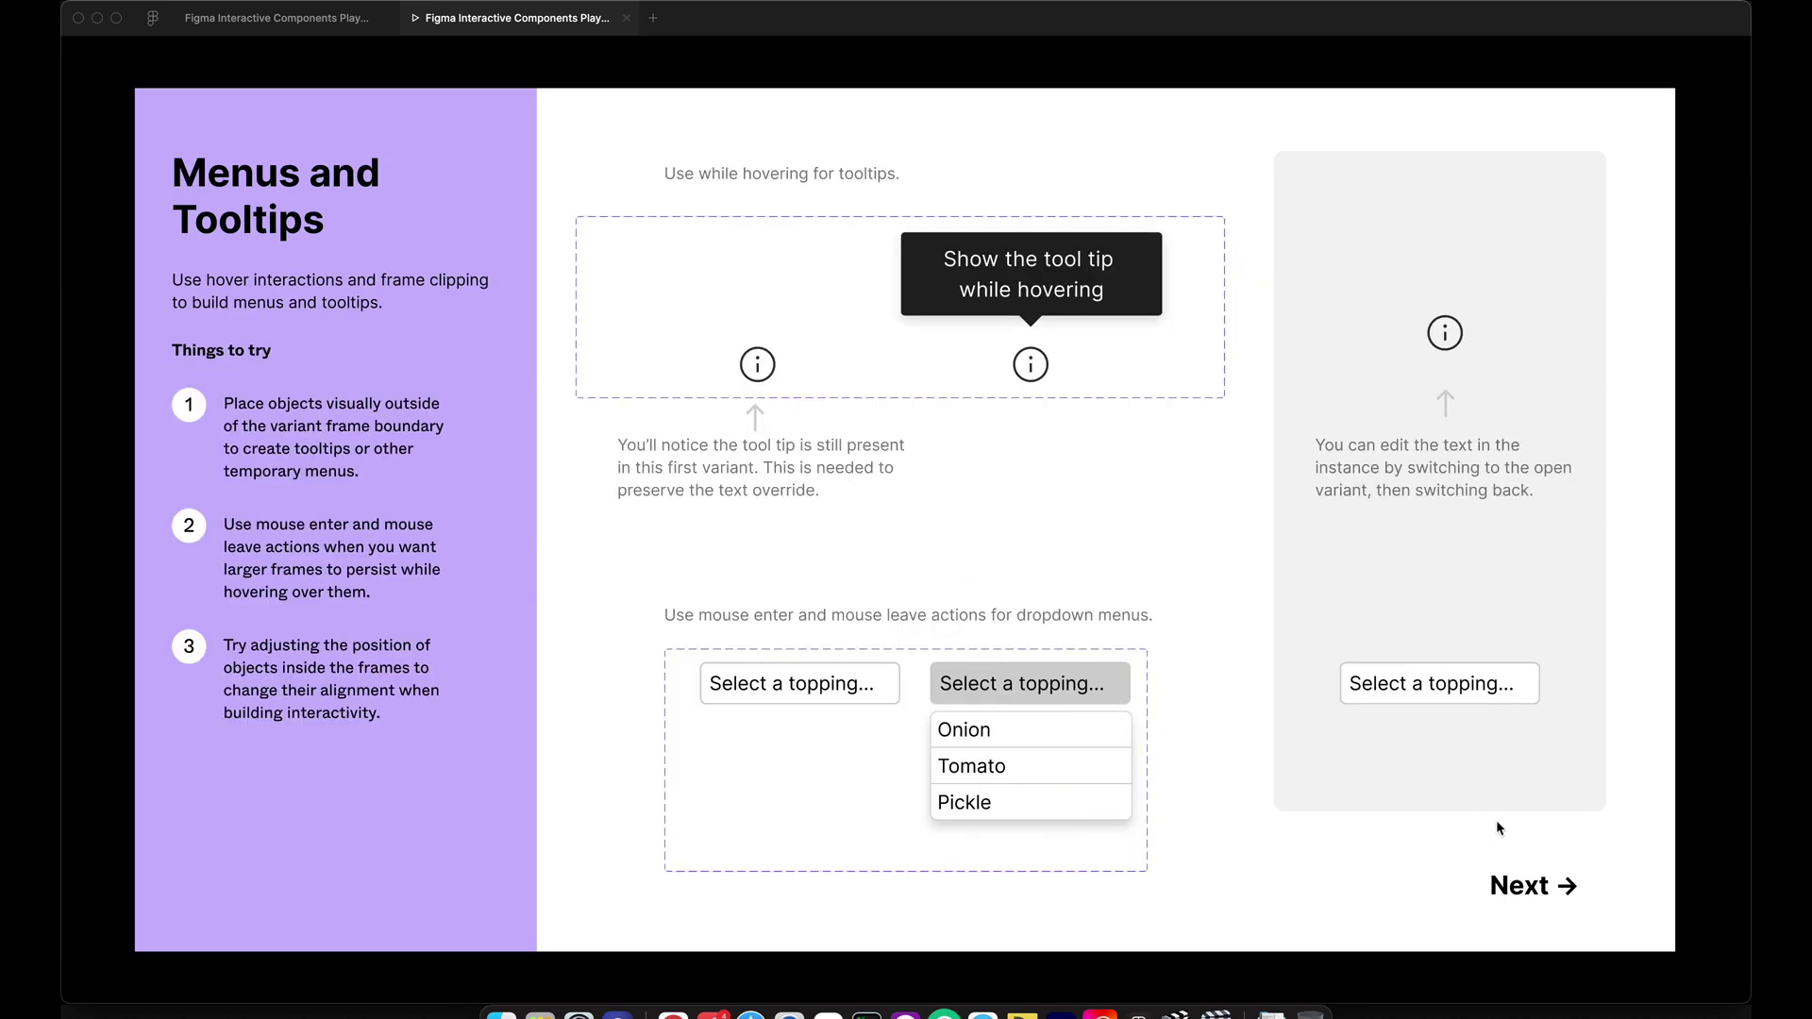
mouse_move(1445, 332)
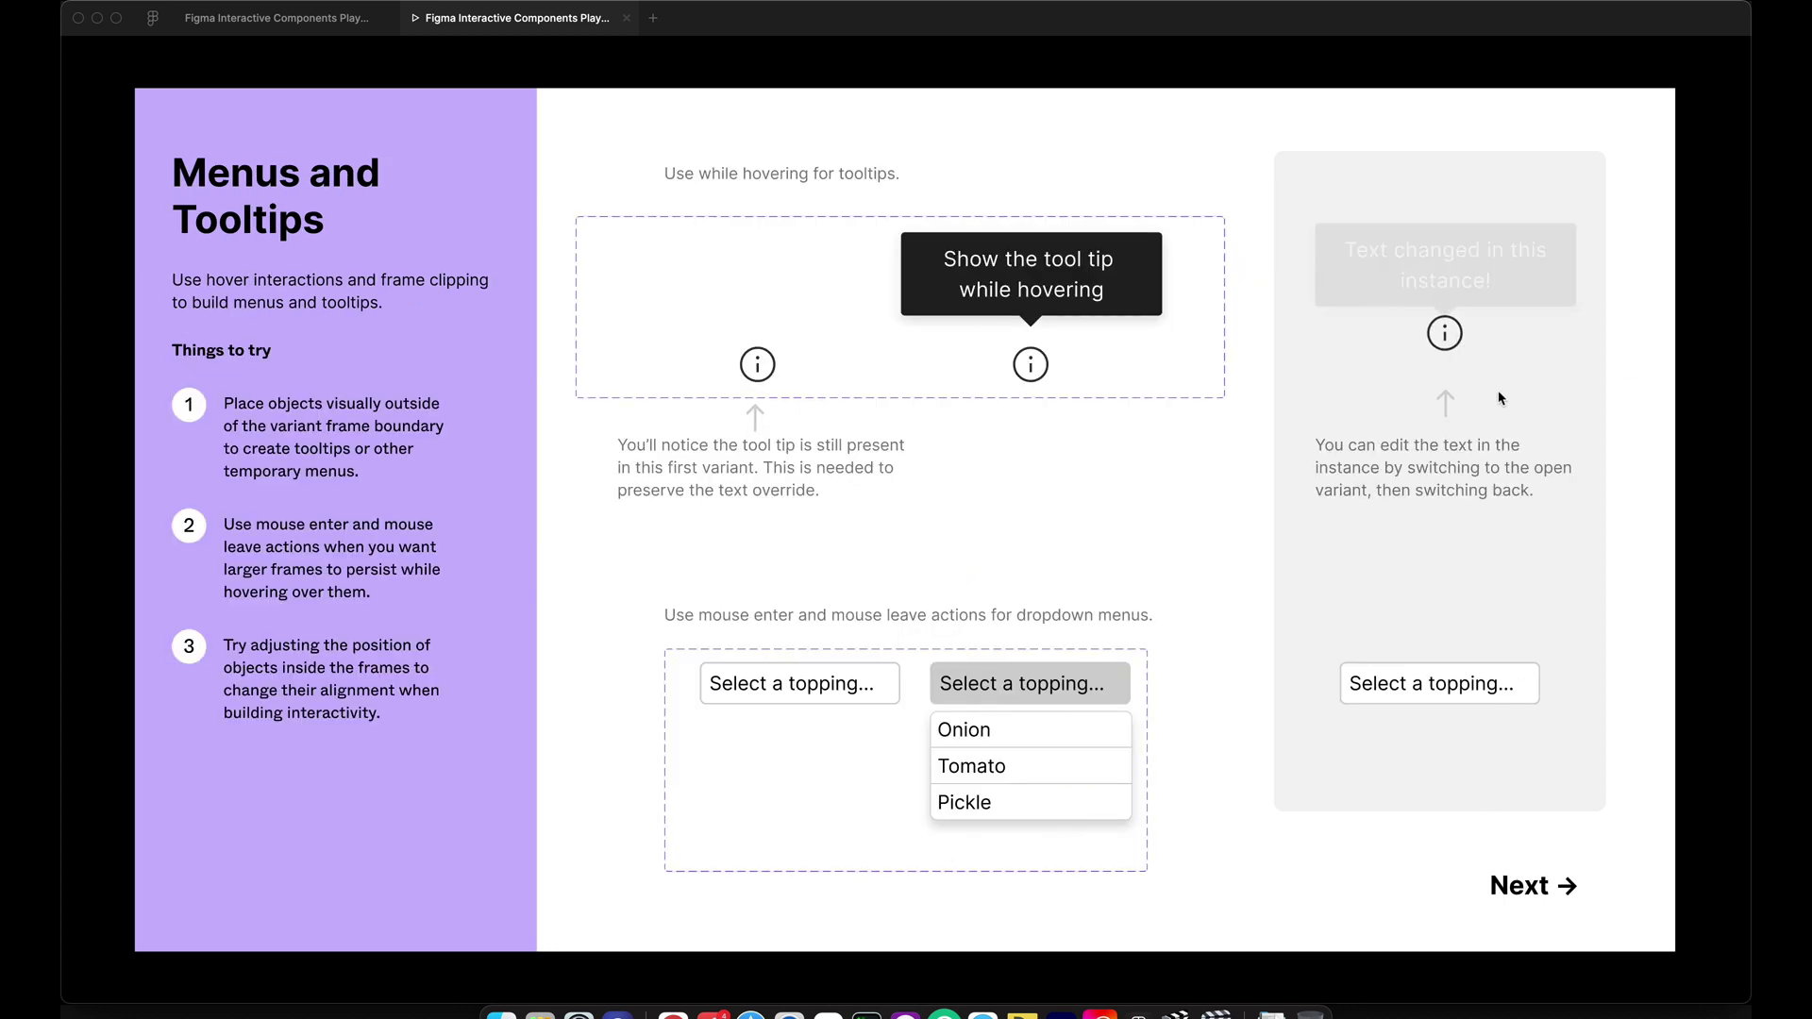
mouse_move(1406, 704)
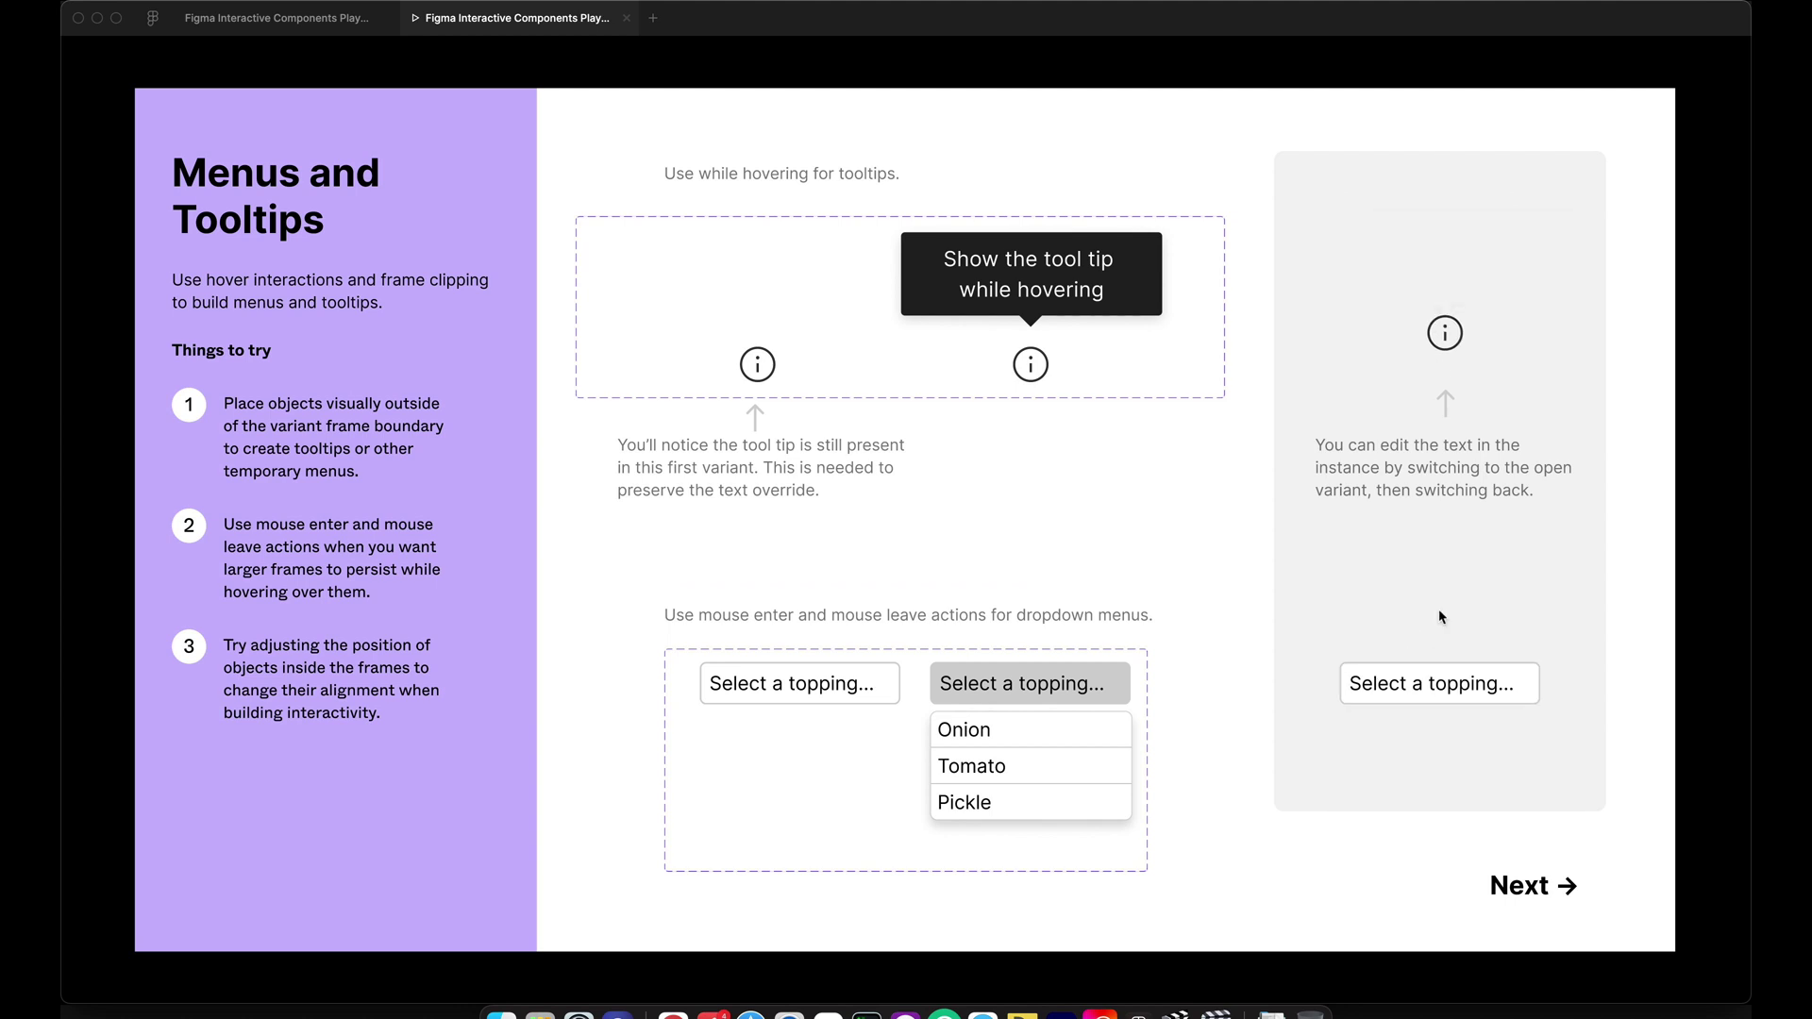
click(1515, 892)
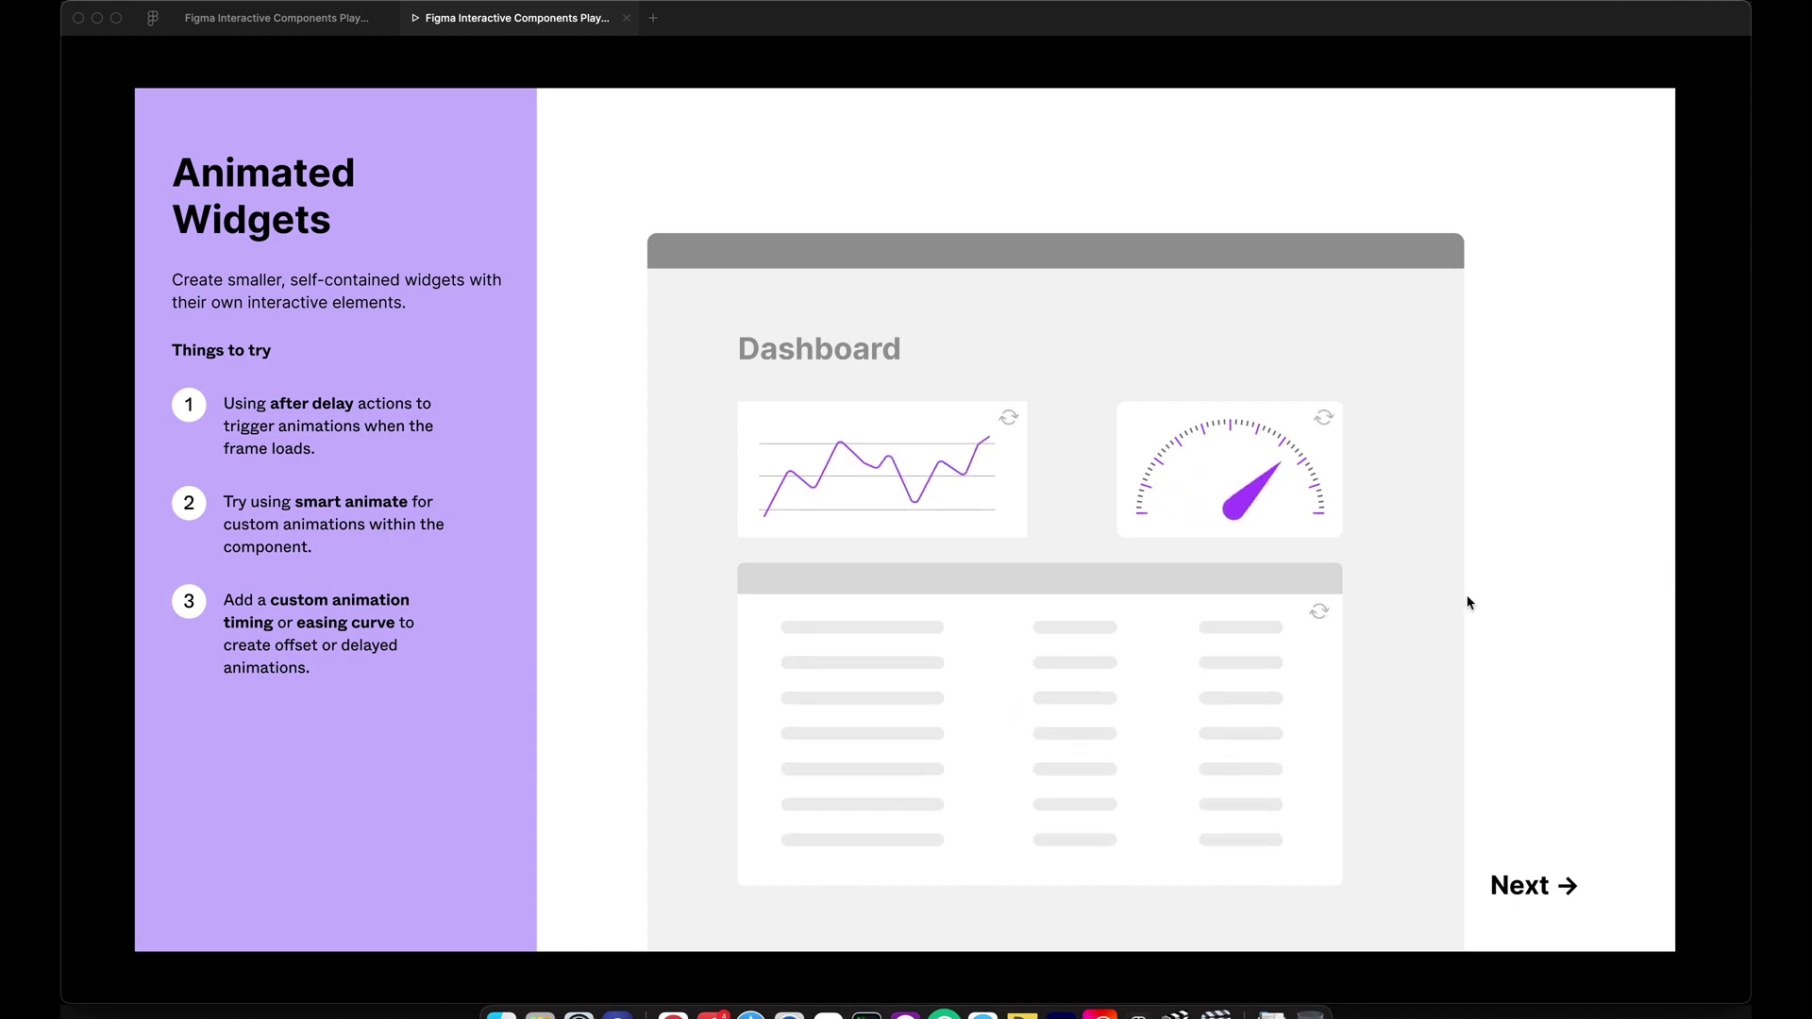
click(1523, 889)
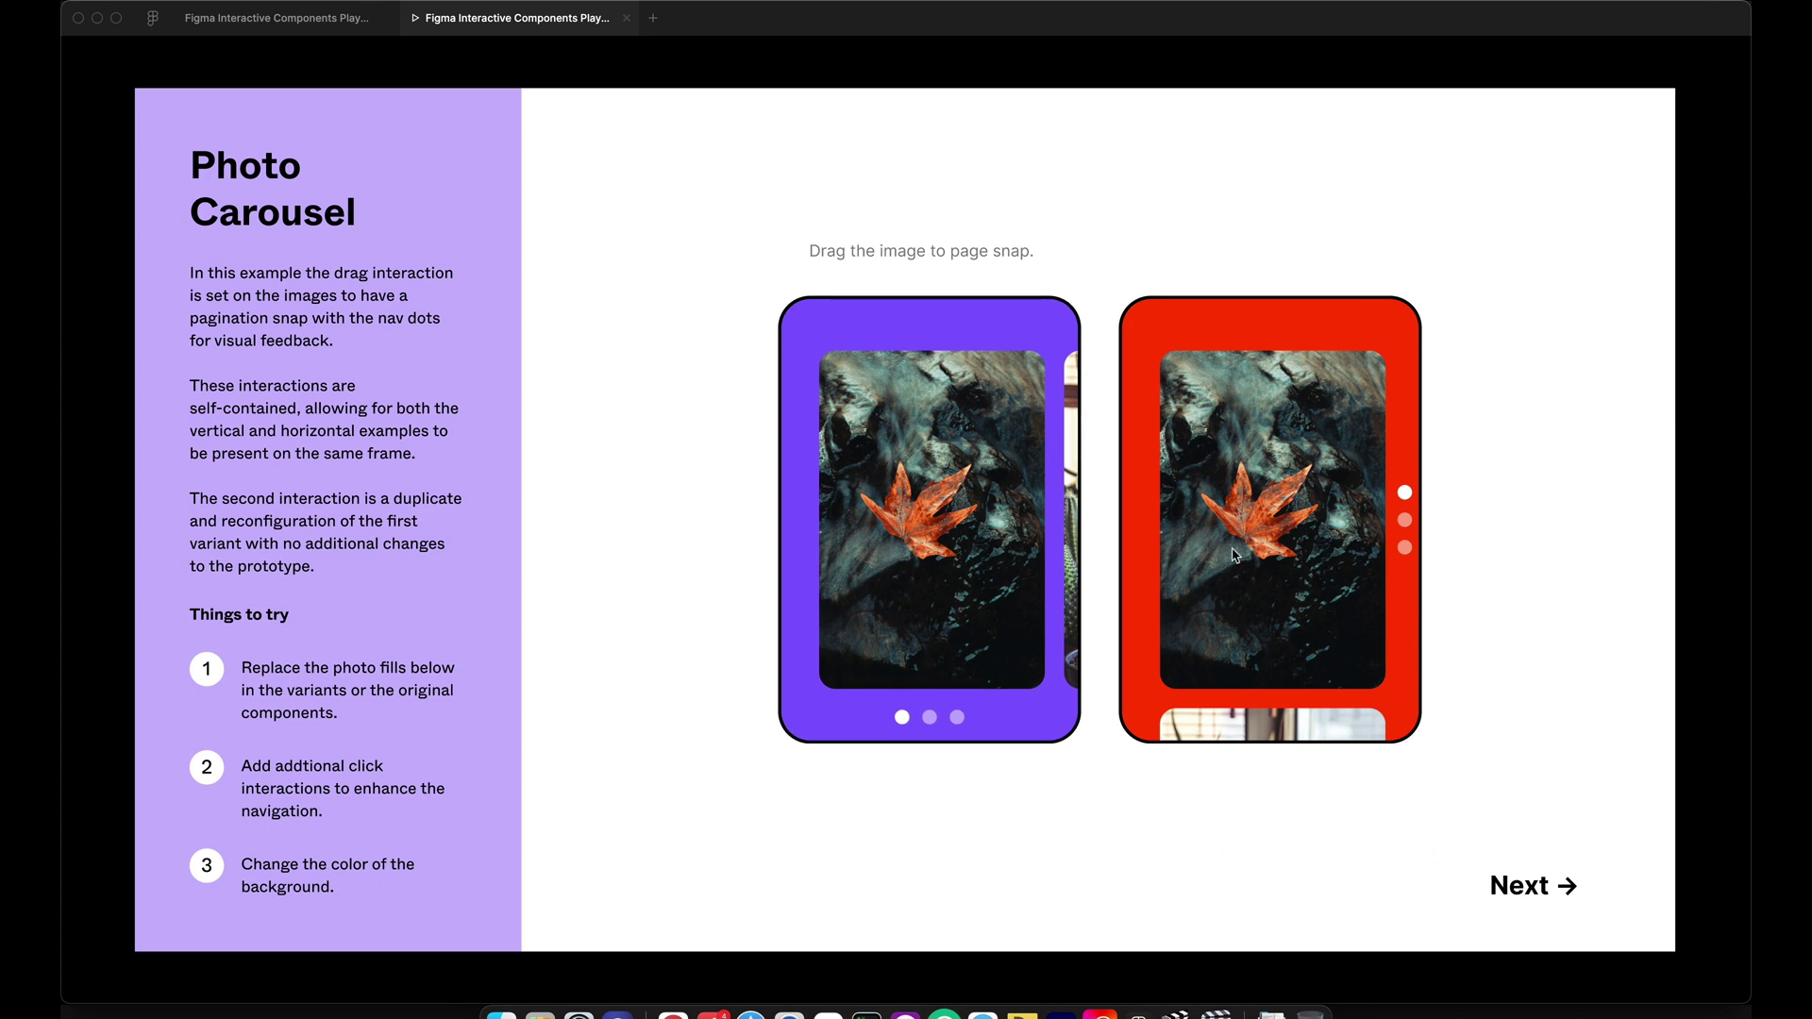
Step: Swipe the left and right carousels between the cactus and poppy photos
drag(1261, 557, 1239, 331)
drag(1246, 508, 1242, 408)
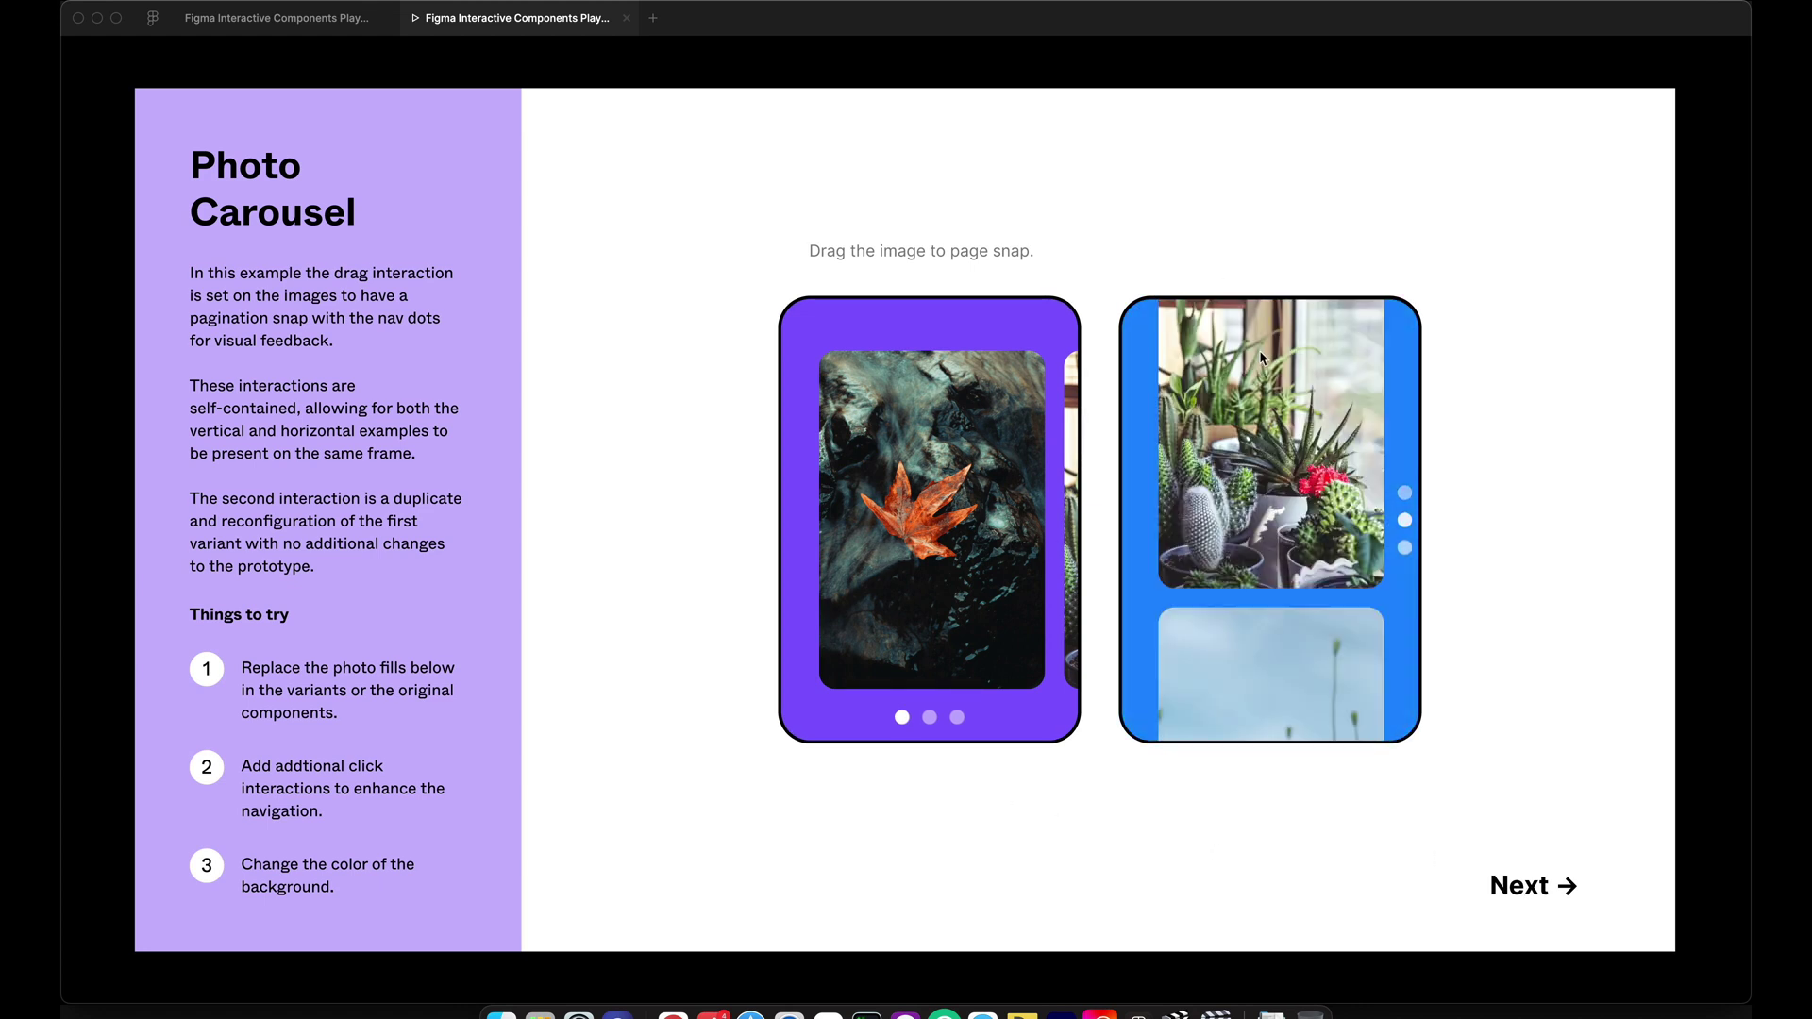
drag(982, 519, 763, 521)
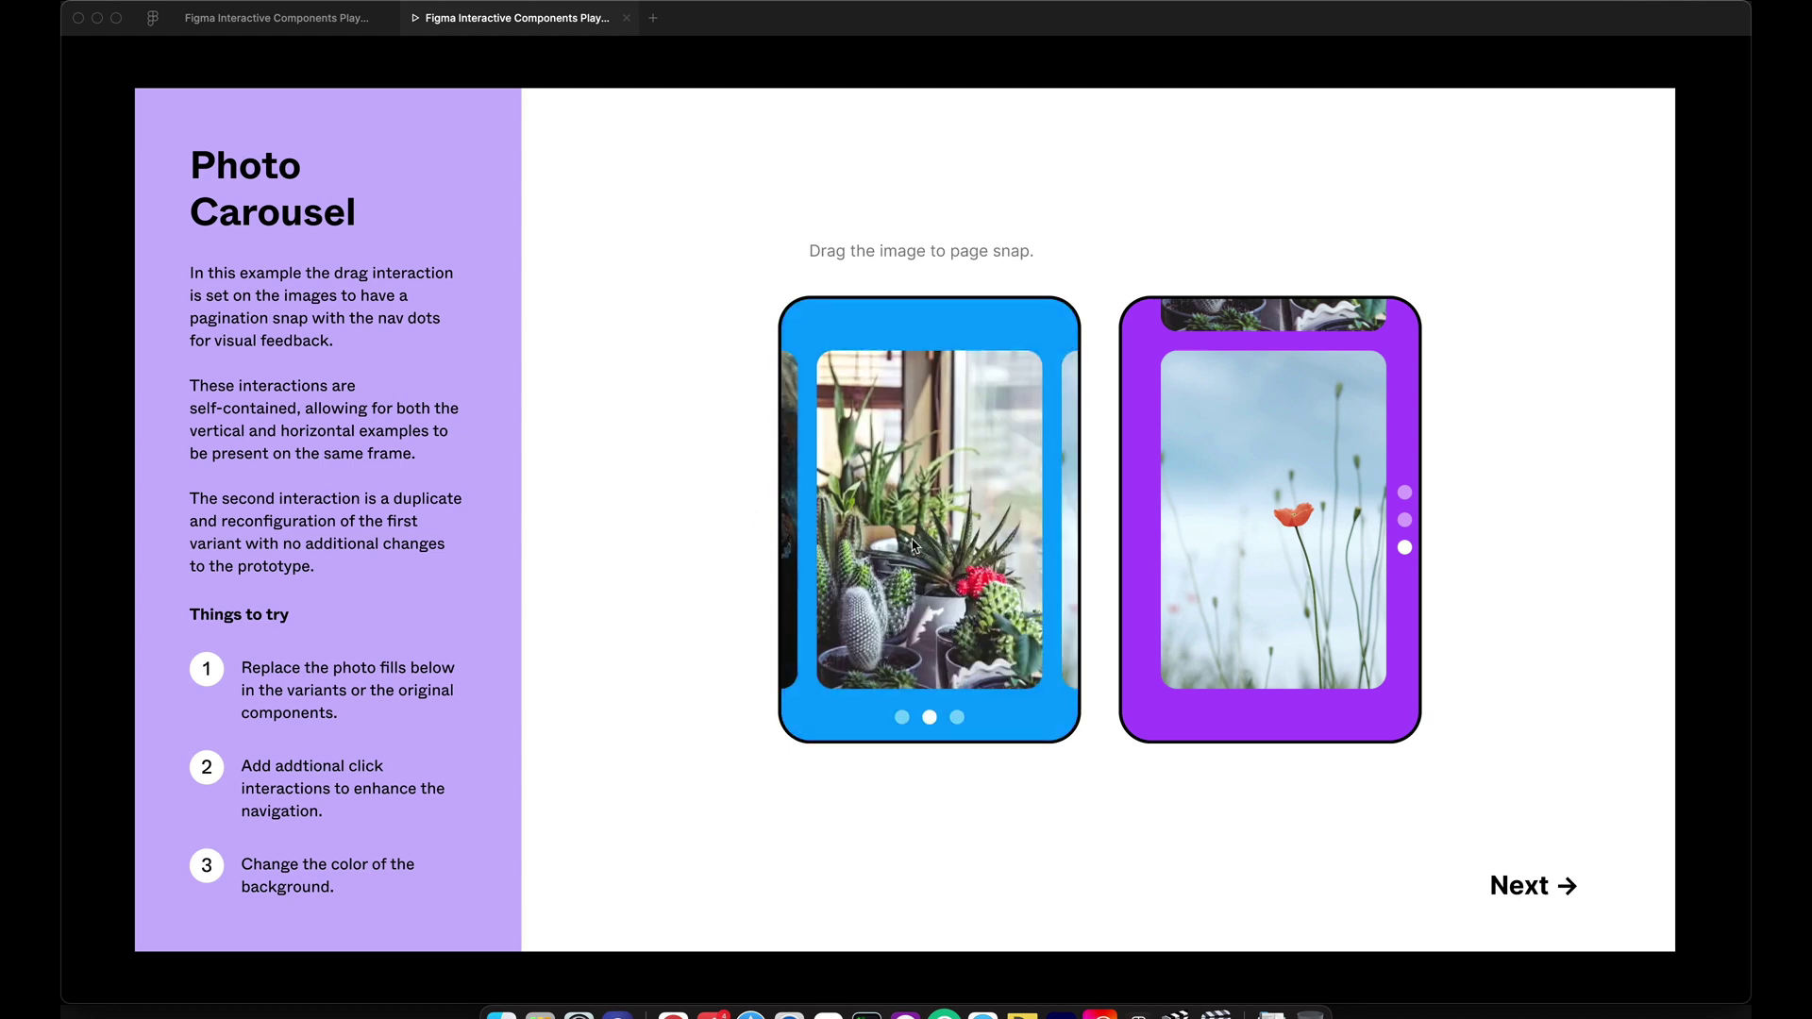
drag(1011, 548, 770, 547)
drag(1170, 576, 1169, 813)
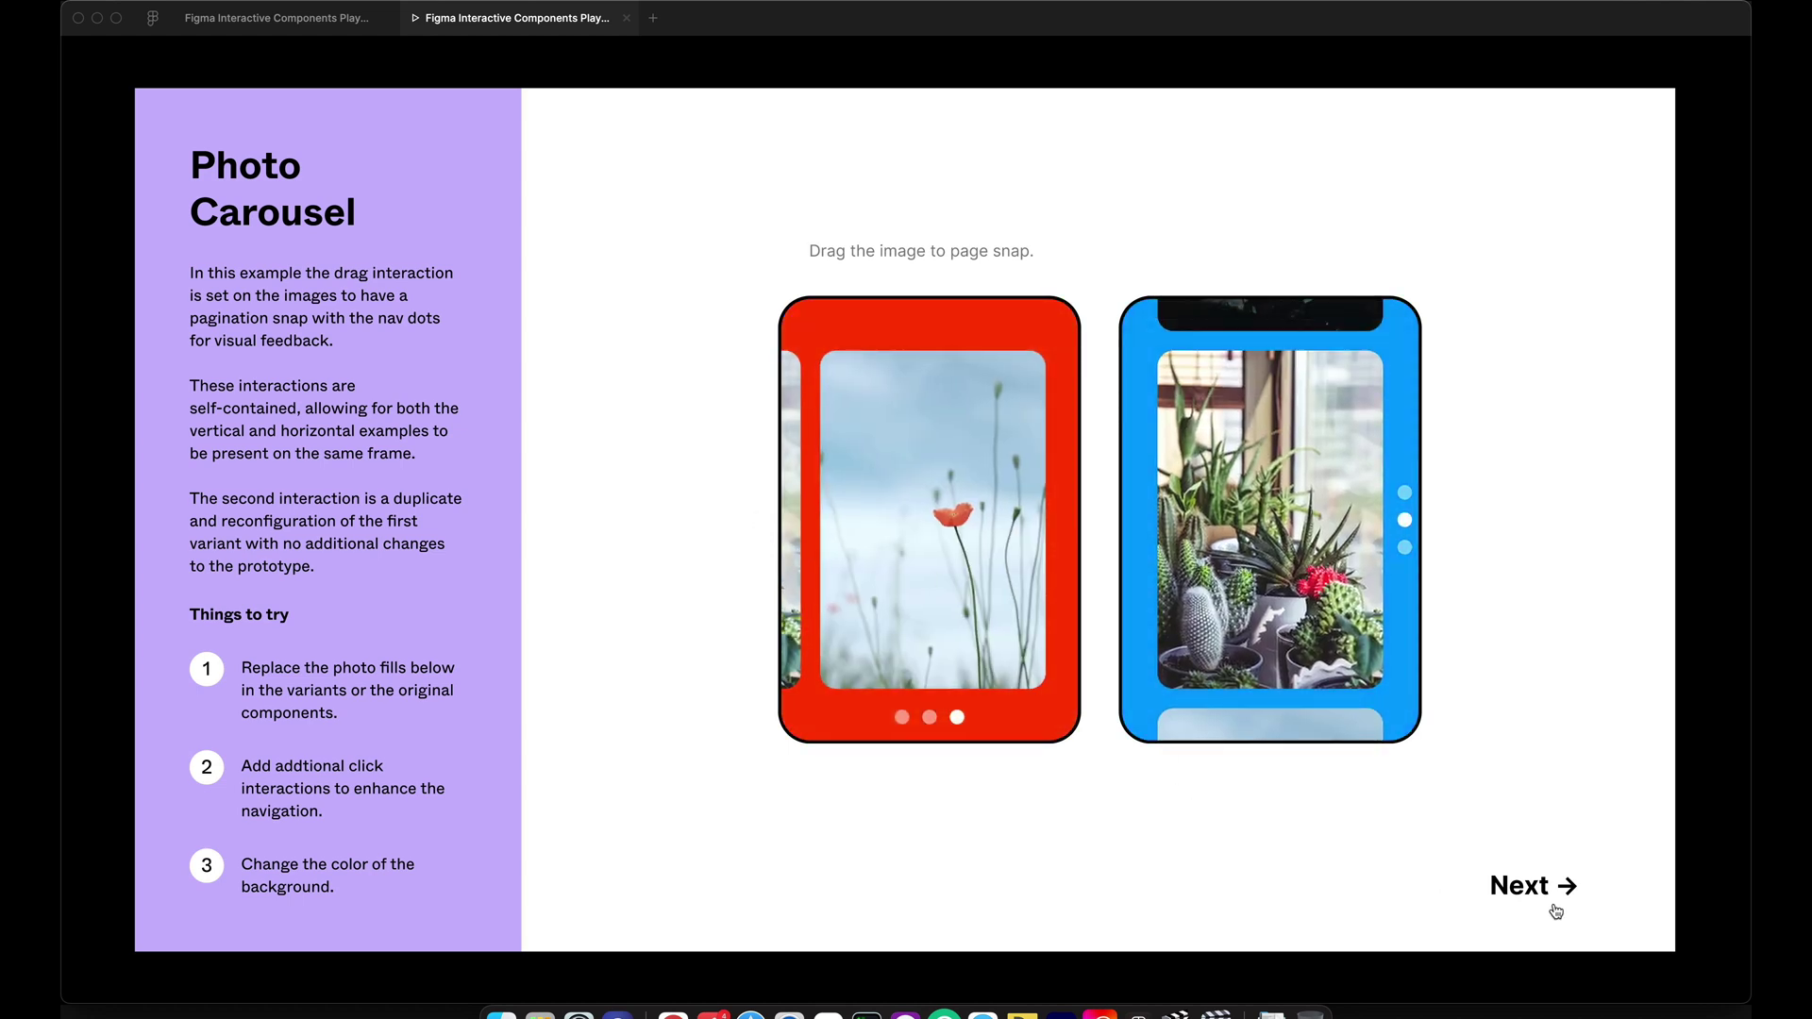
Step: On the Play Games slide, place O, X, O on the tic-tac-toe board, then go to Navigation Dock
click(1520, 892)
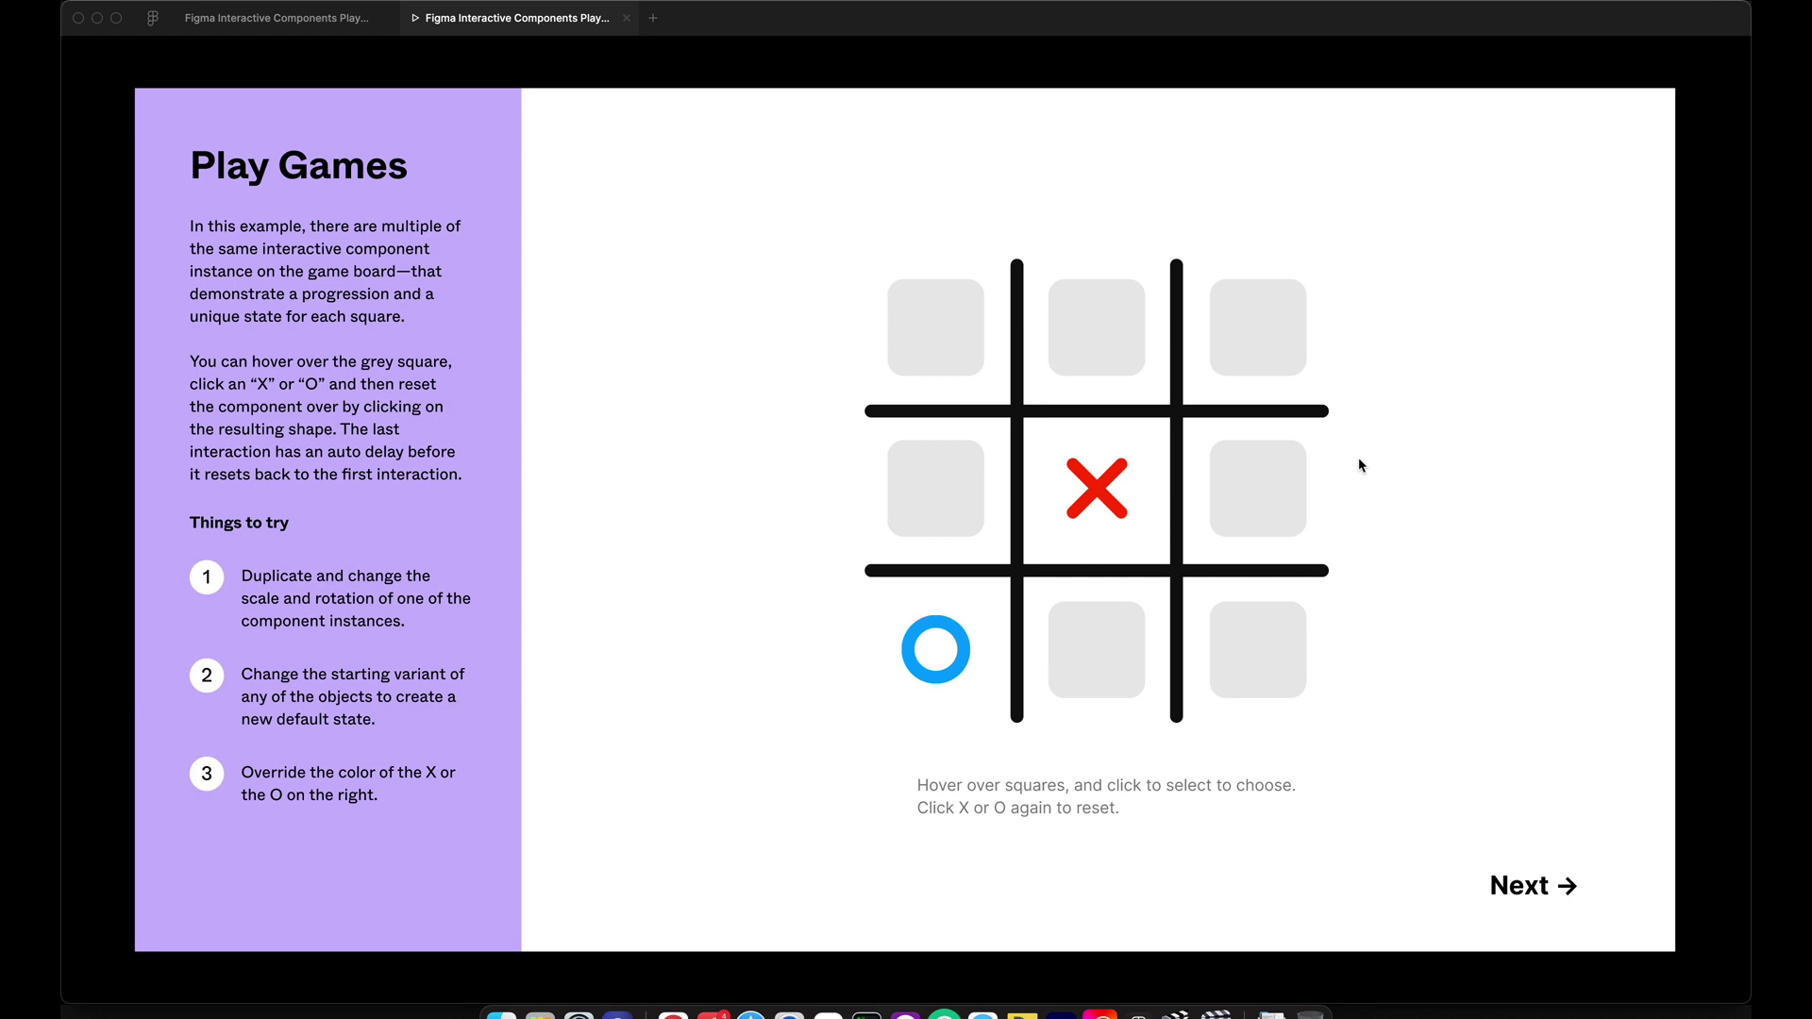
mouse_move(1245, 344)
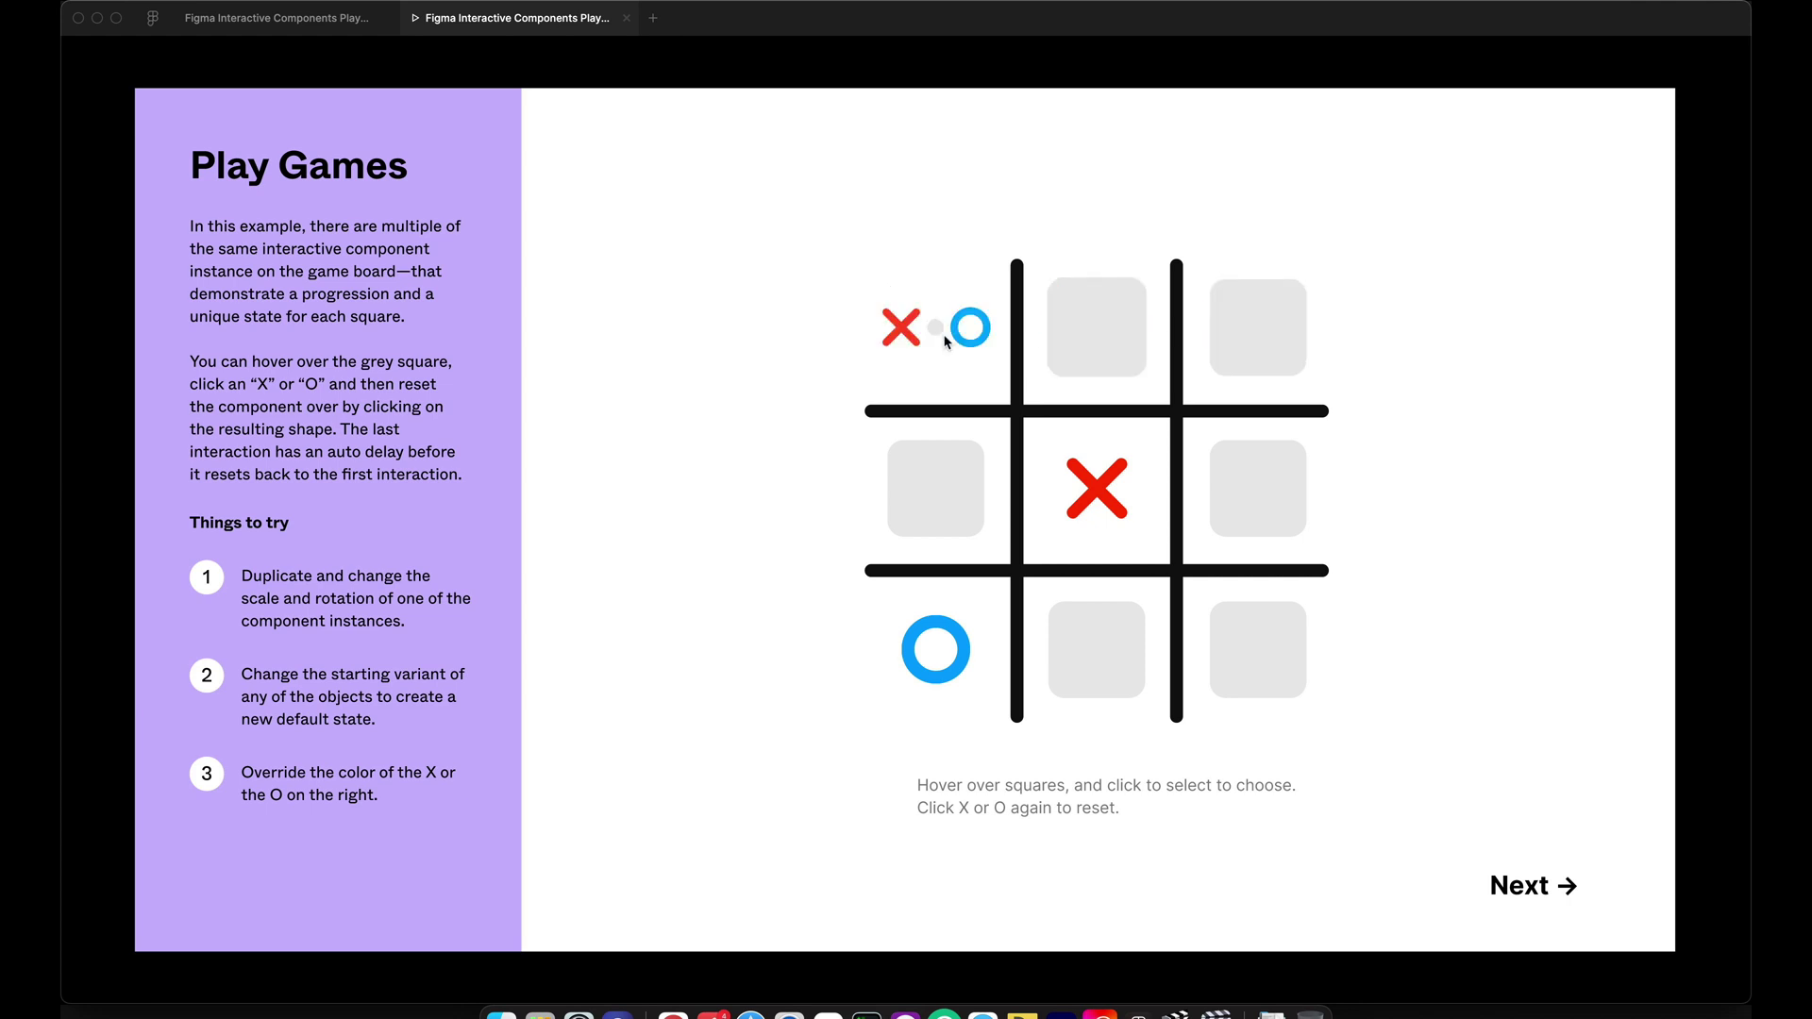
click(979, 336)
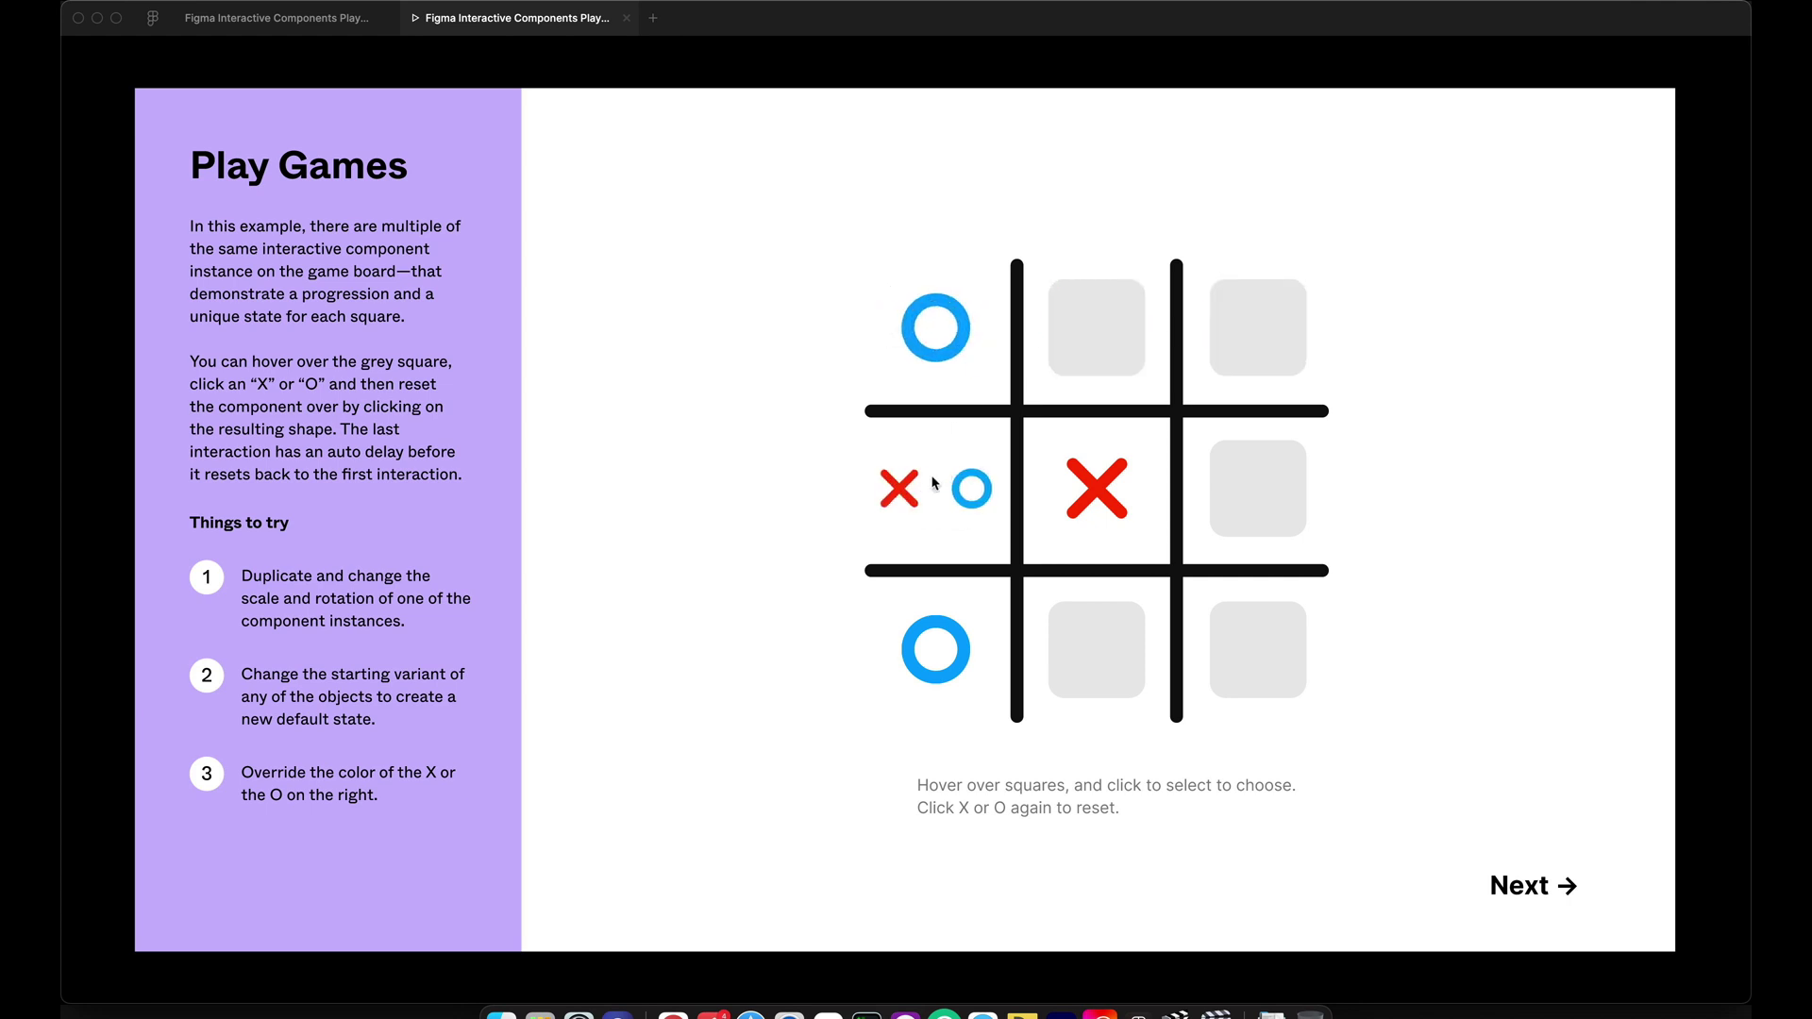
click(903, 494)
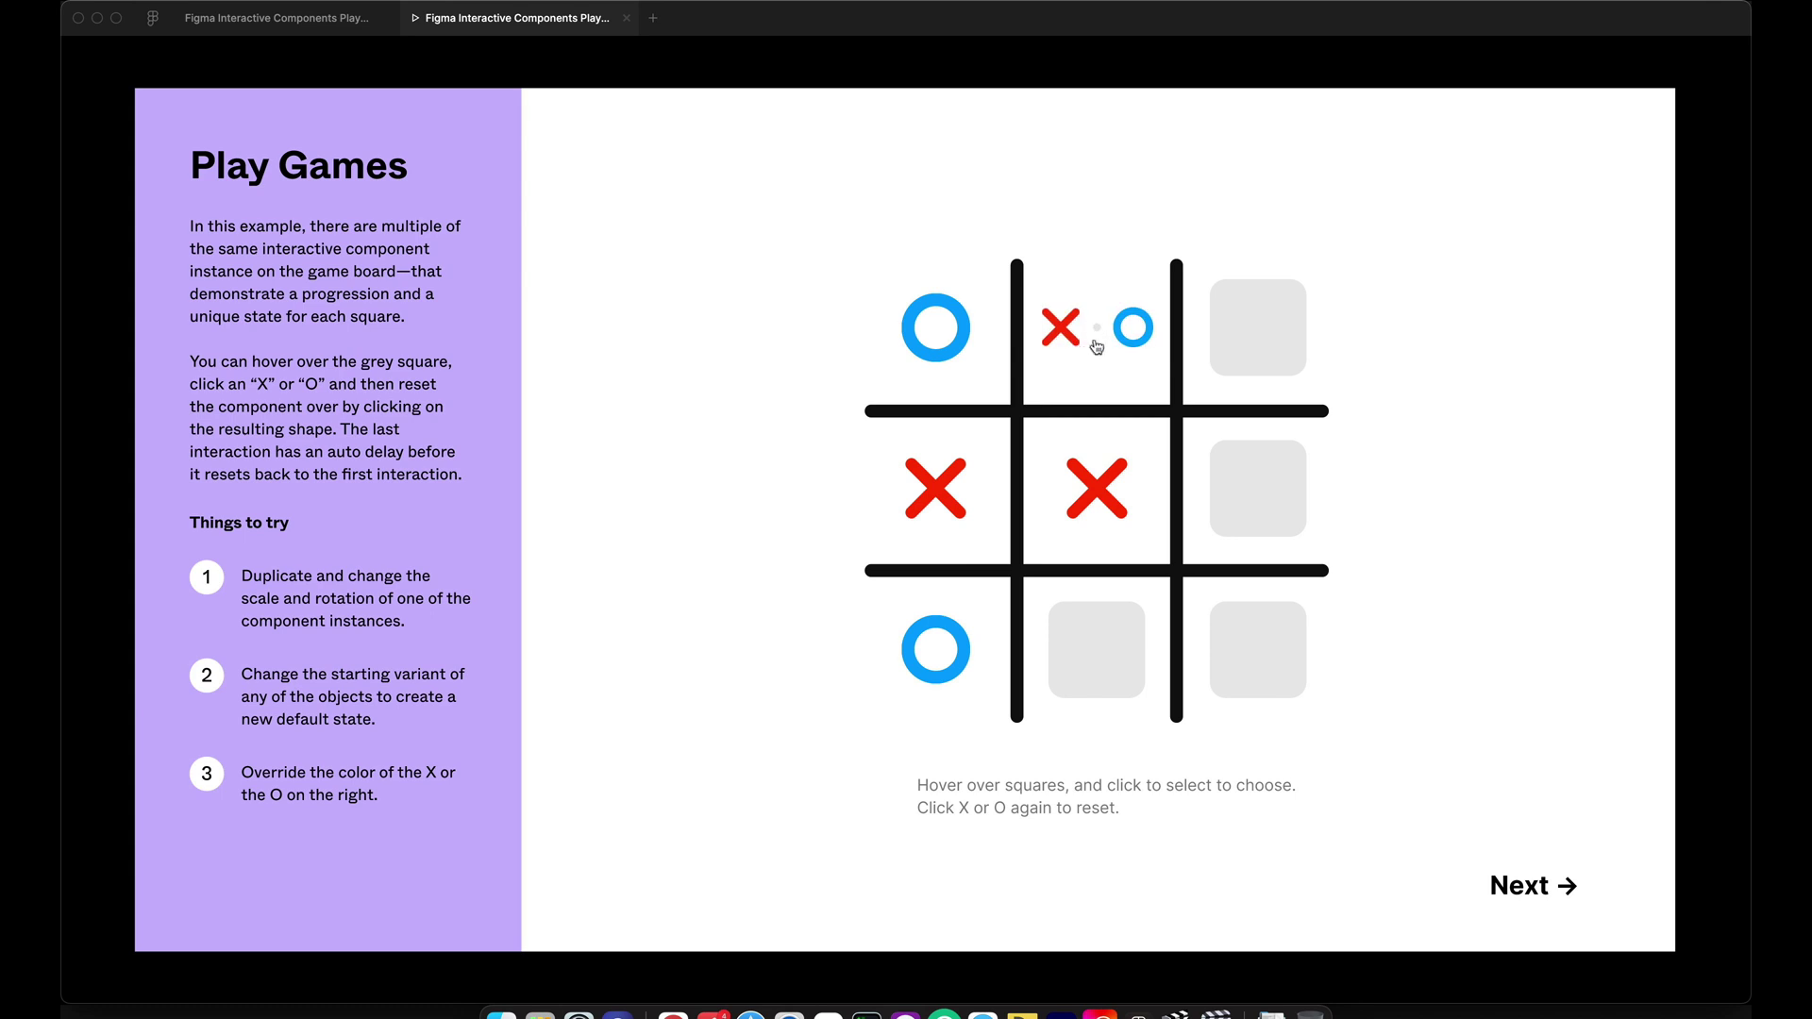
click(1133, 340)
mouse_move(1240, 535)
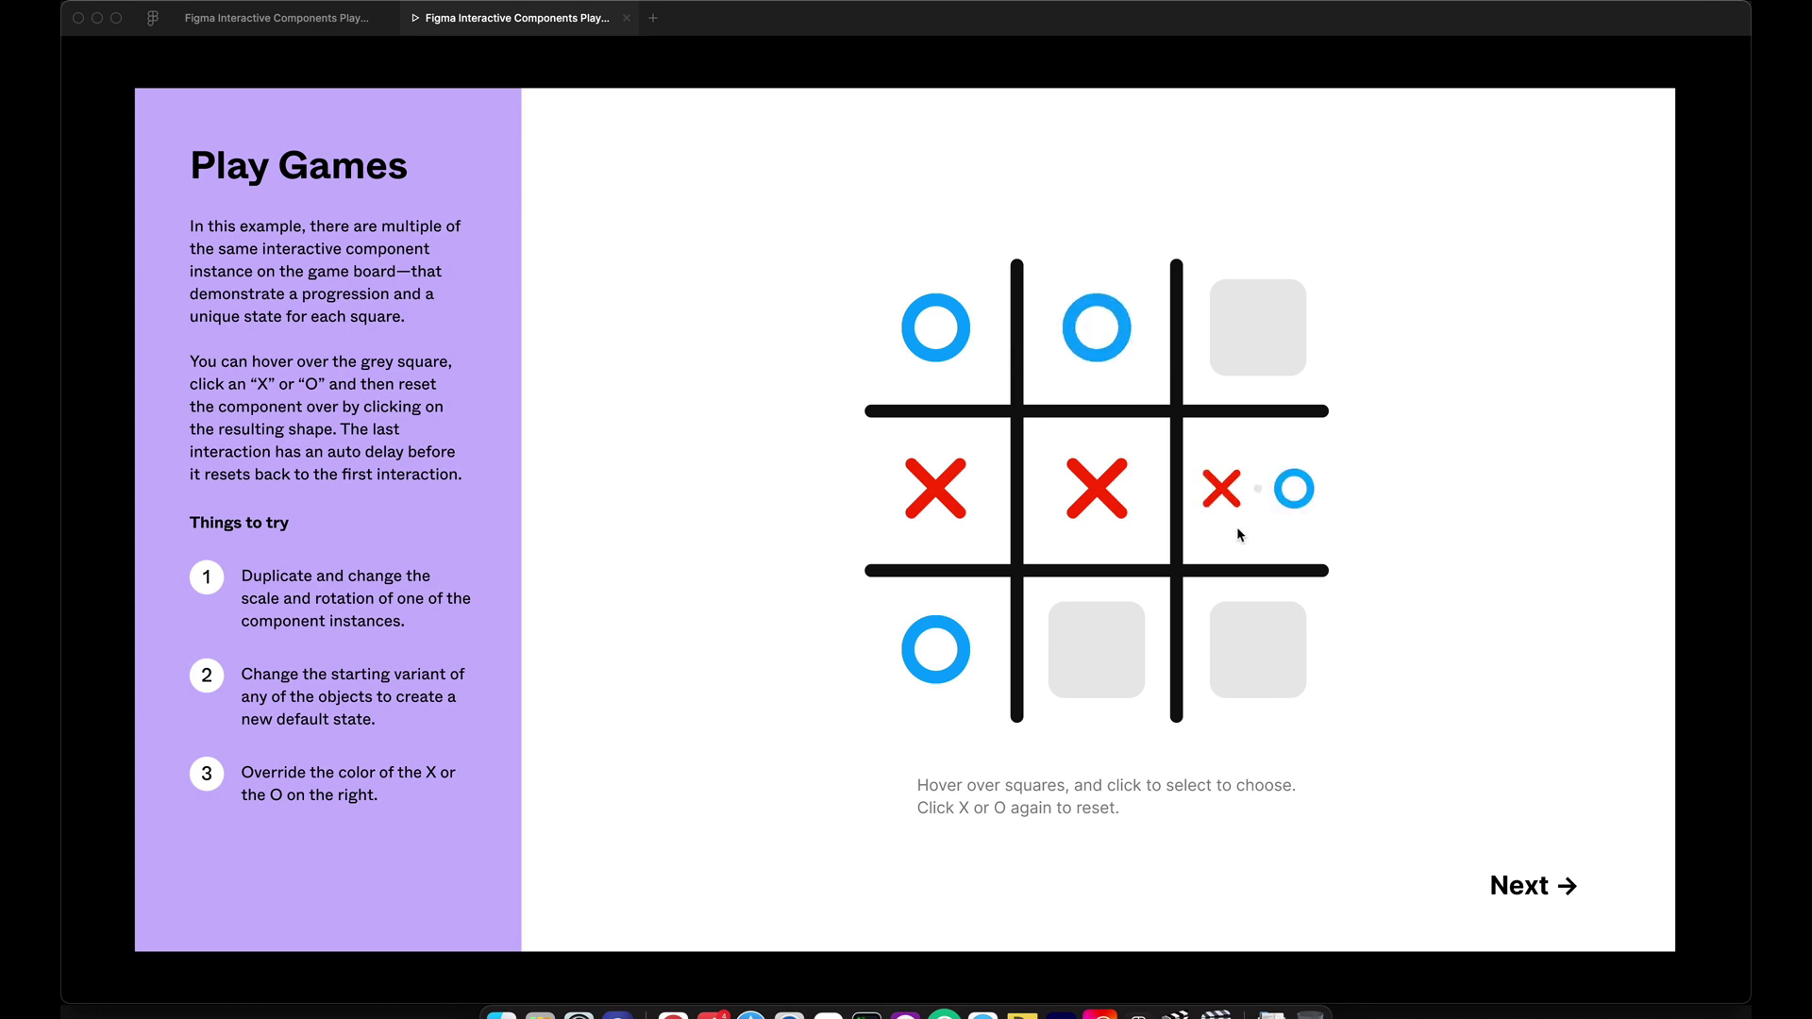
click(1502, 880)
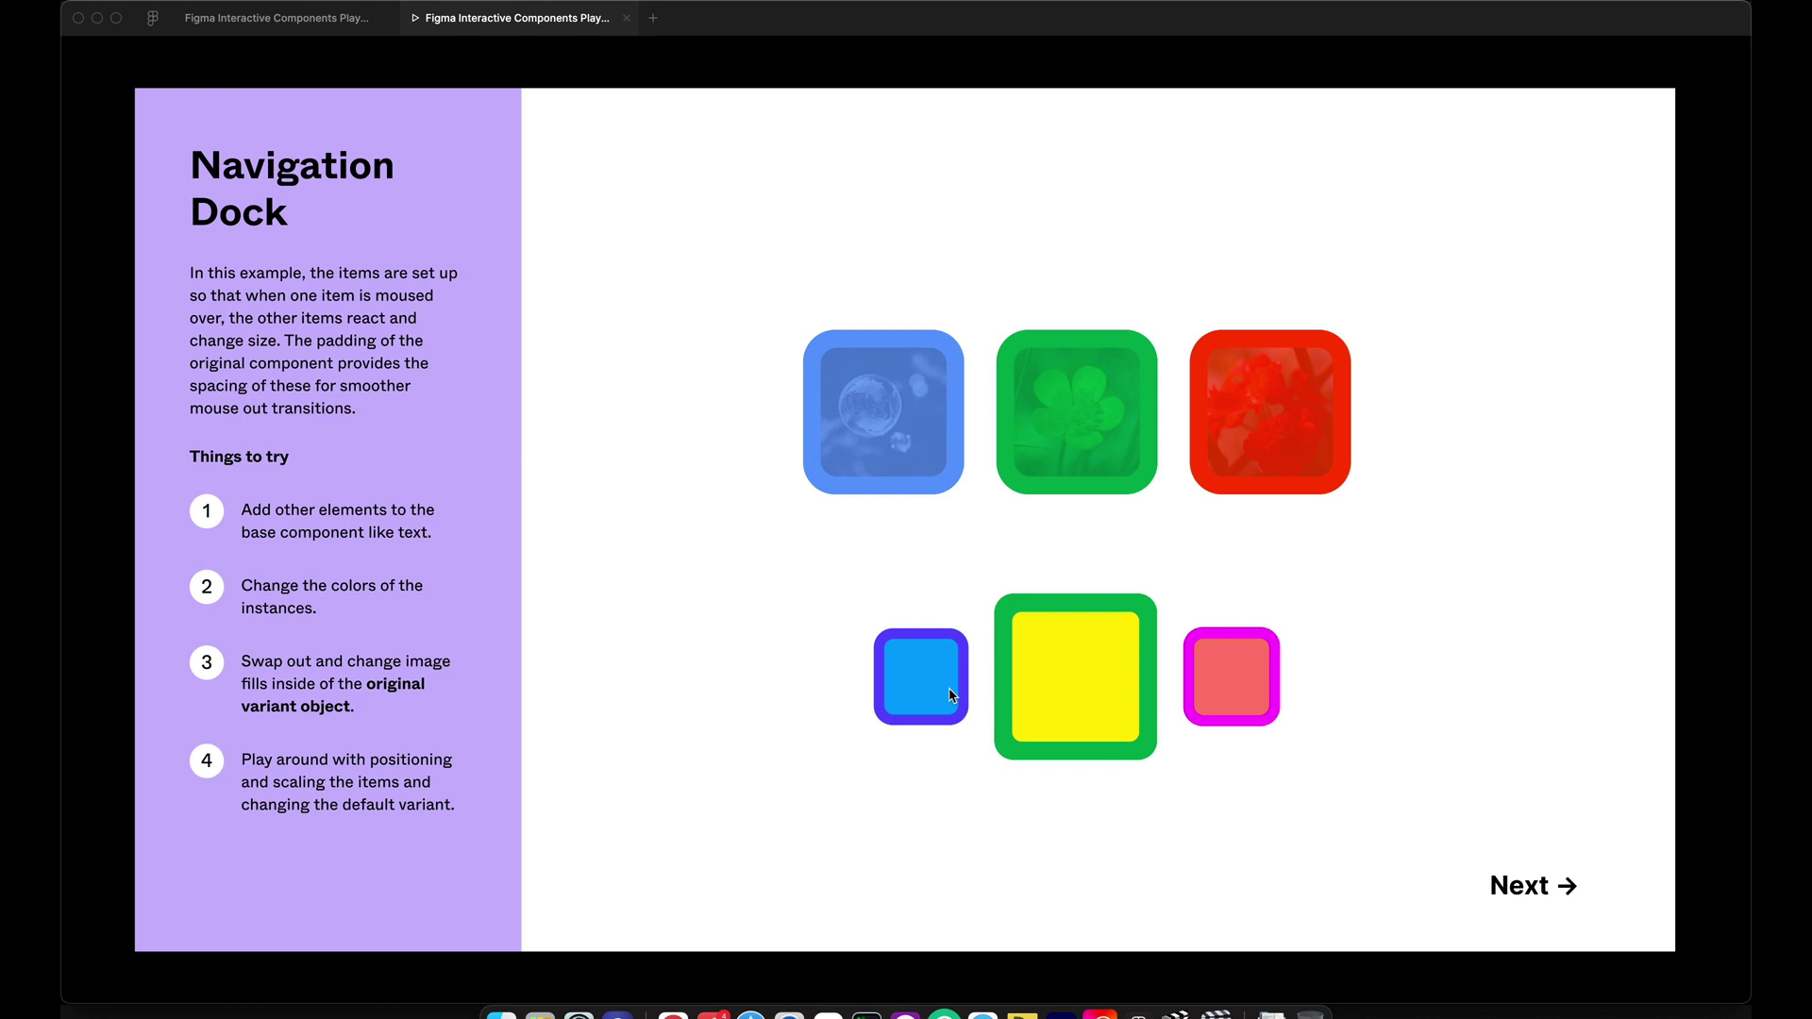
Step: Advance from Navigation Dock to the Experimental components slide with the hover dot grid
click(1507, 904)
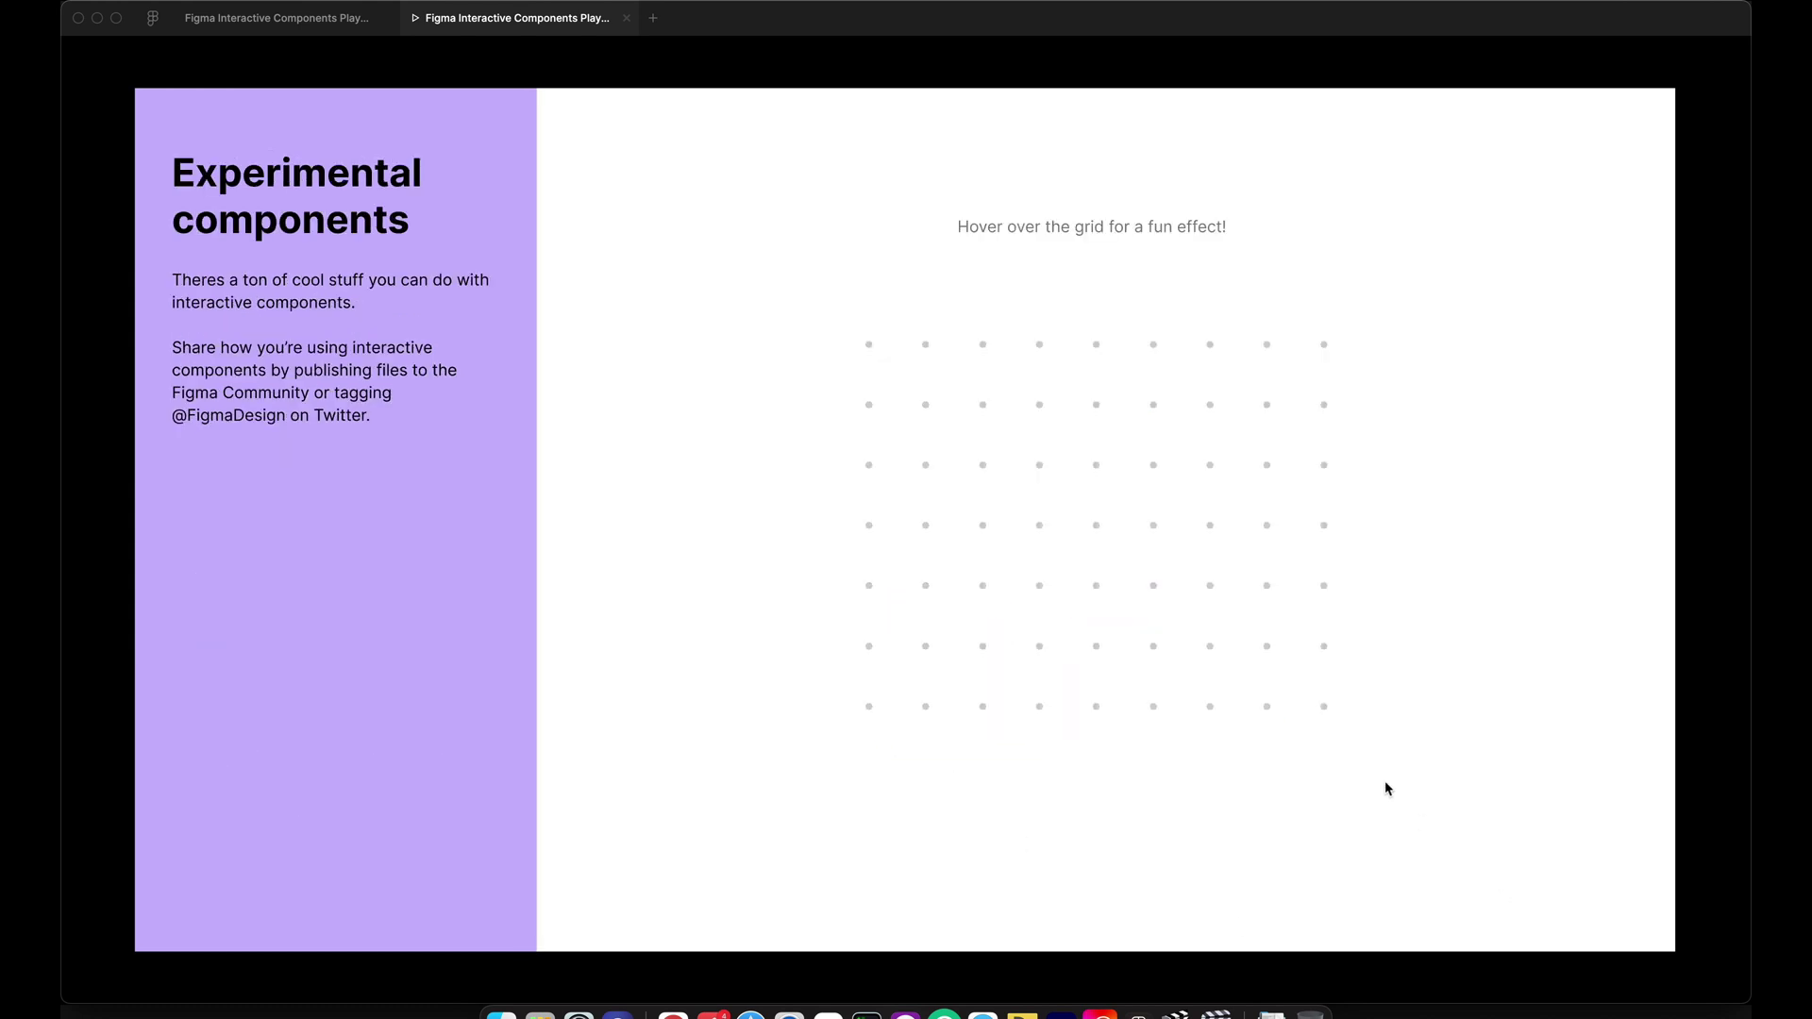